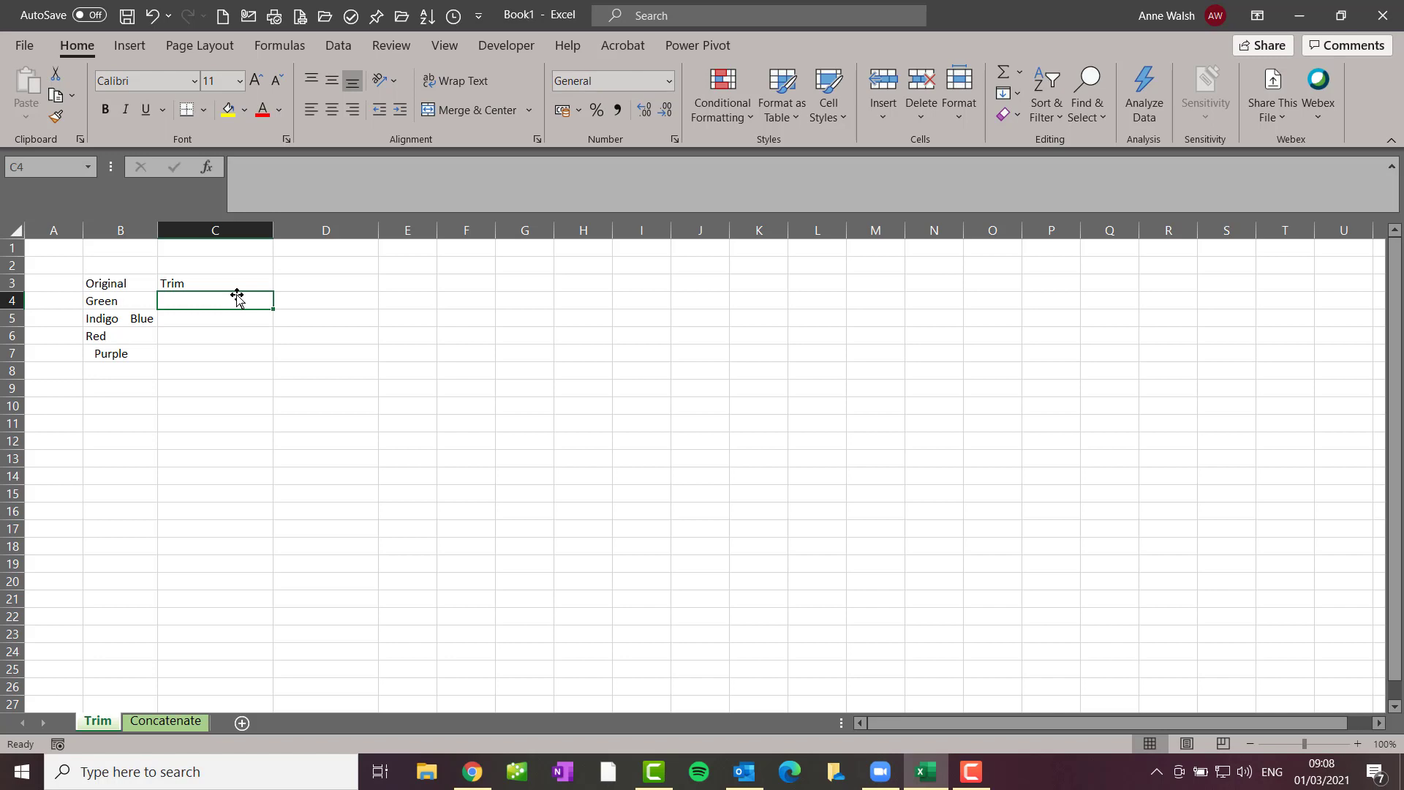
# - Examine the original entries in B4:B7 for extra spaces before, between and after the words
pyautogui.click(128, 299)
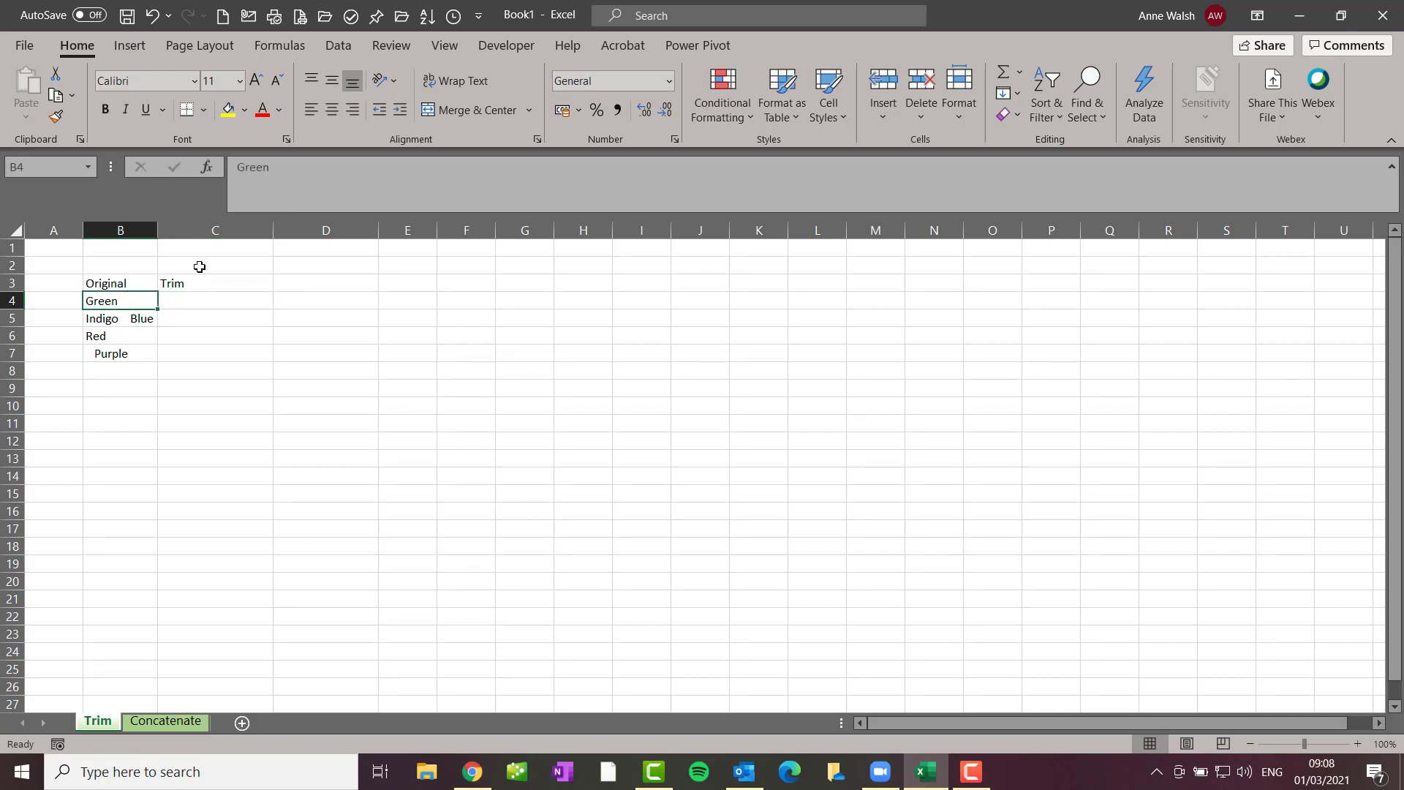
pyautogui.click(324, 172)
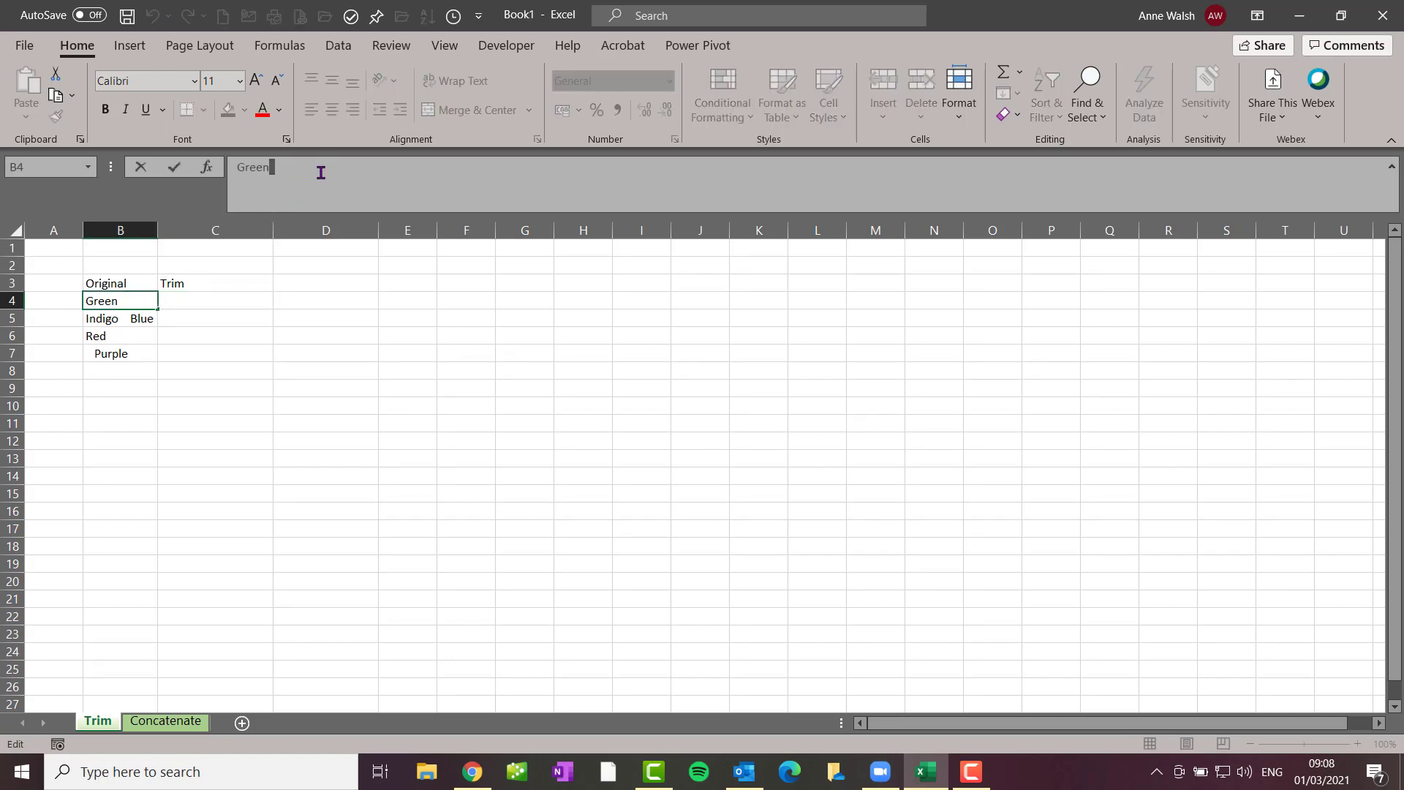
pyautogui.click(238, 168)
pyautogui.click(131, 318)
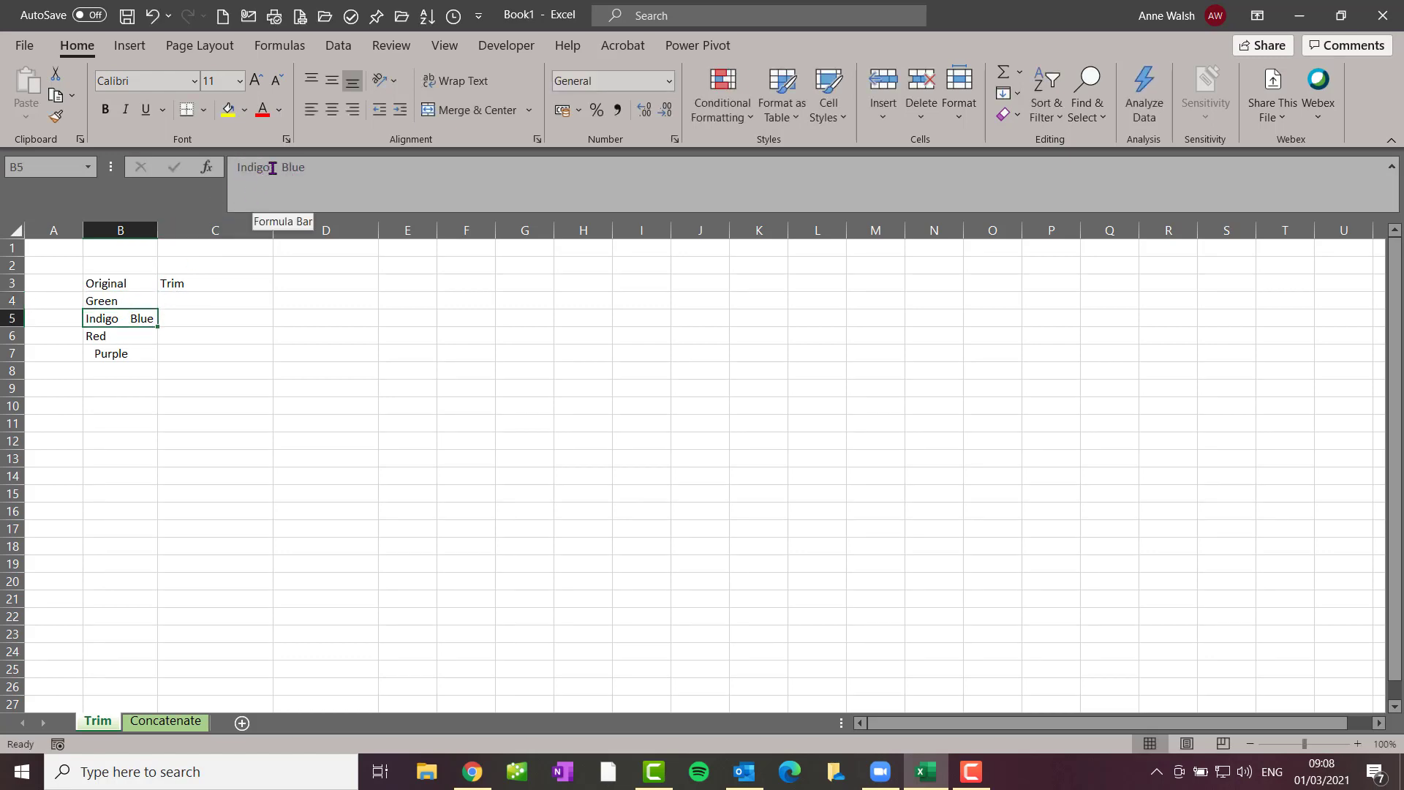
pyautogui.click(100, 338)
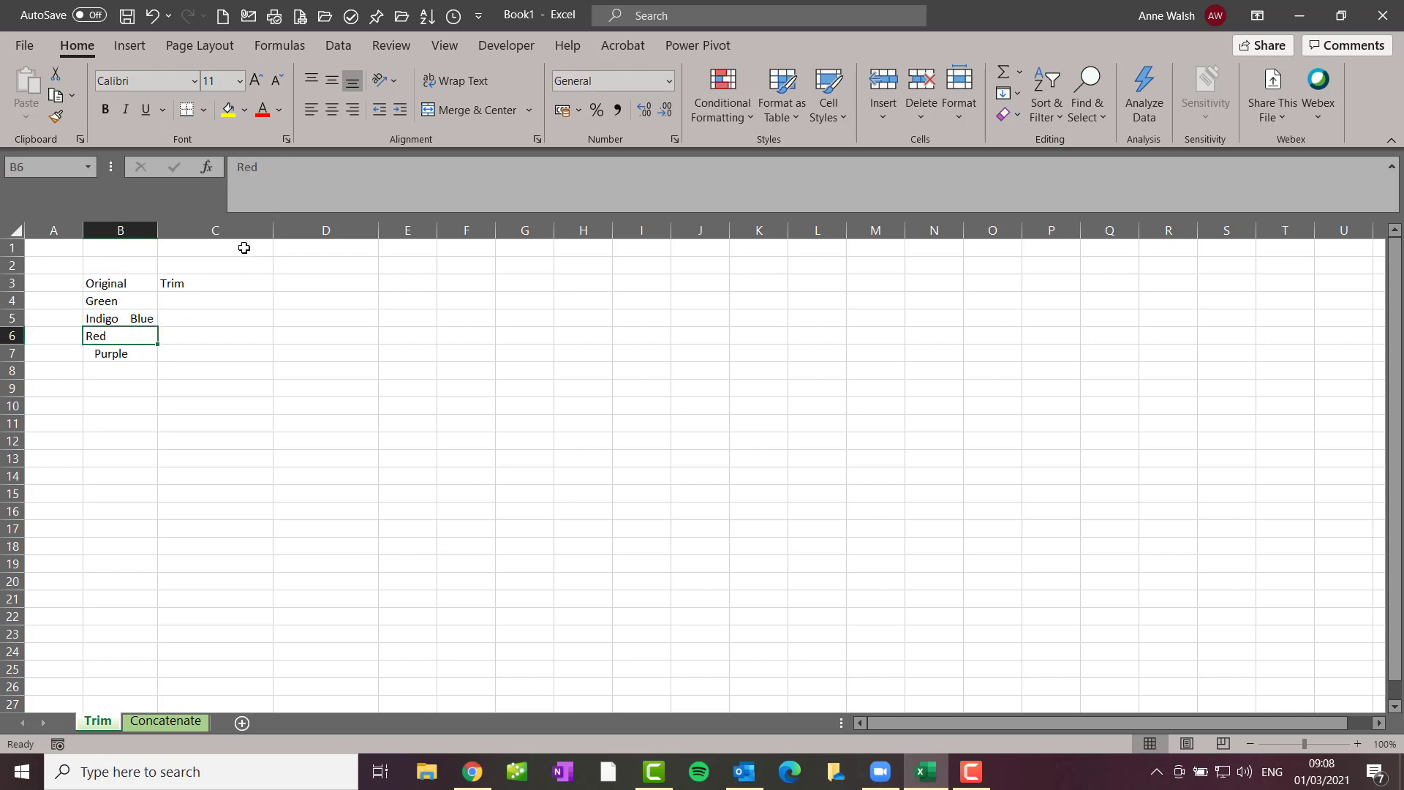
pyautogui.click(269, 168)
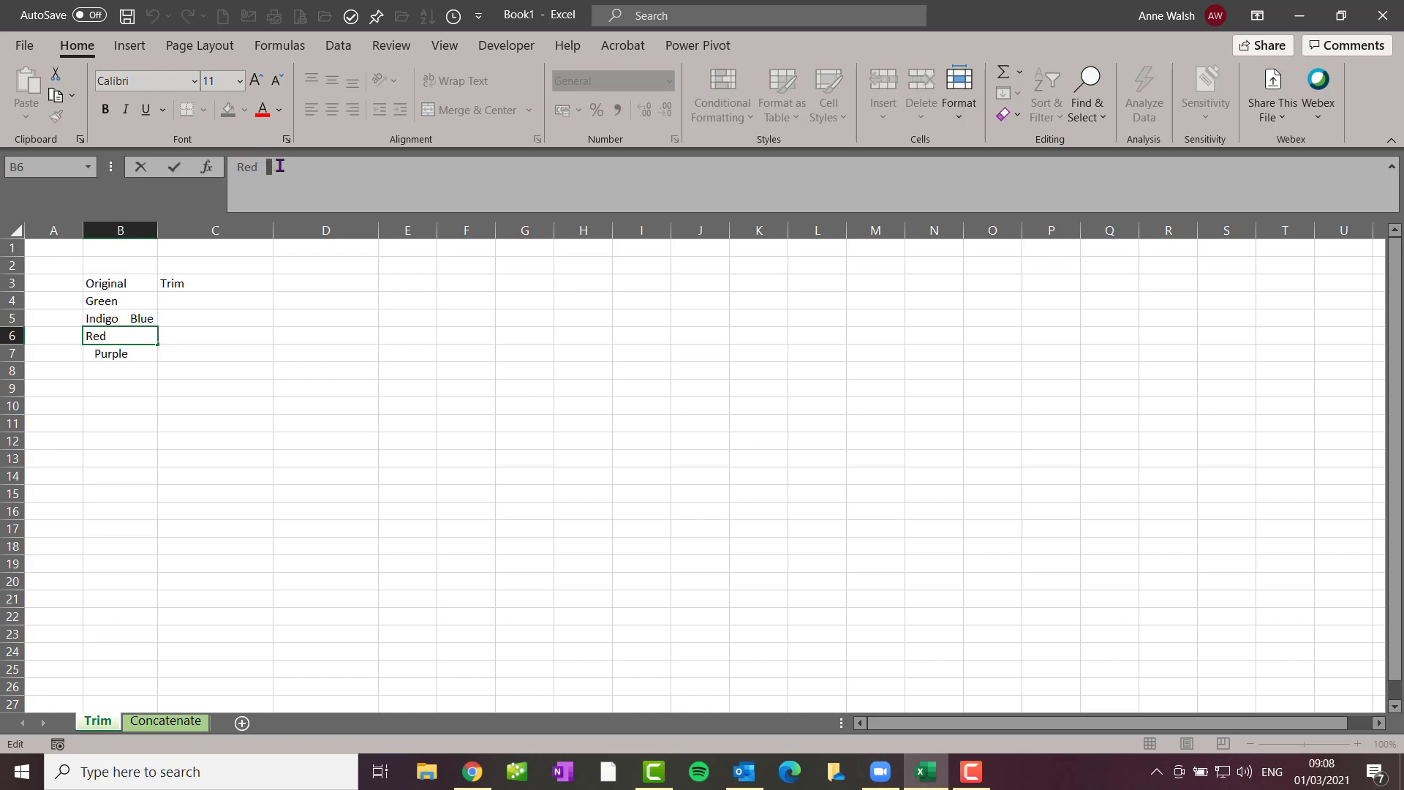
pyautogui.click(119, 357)
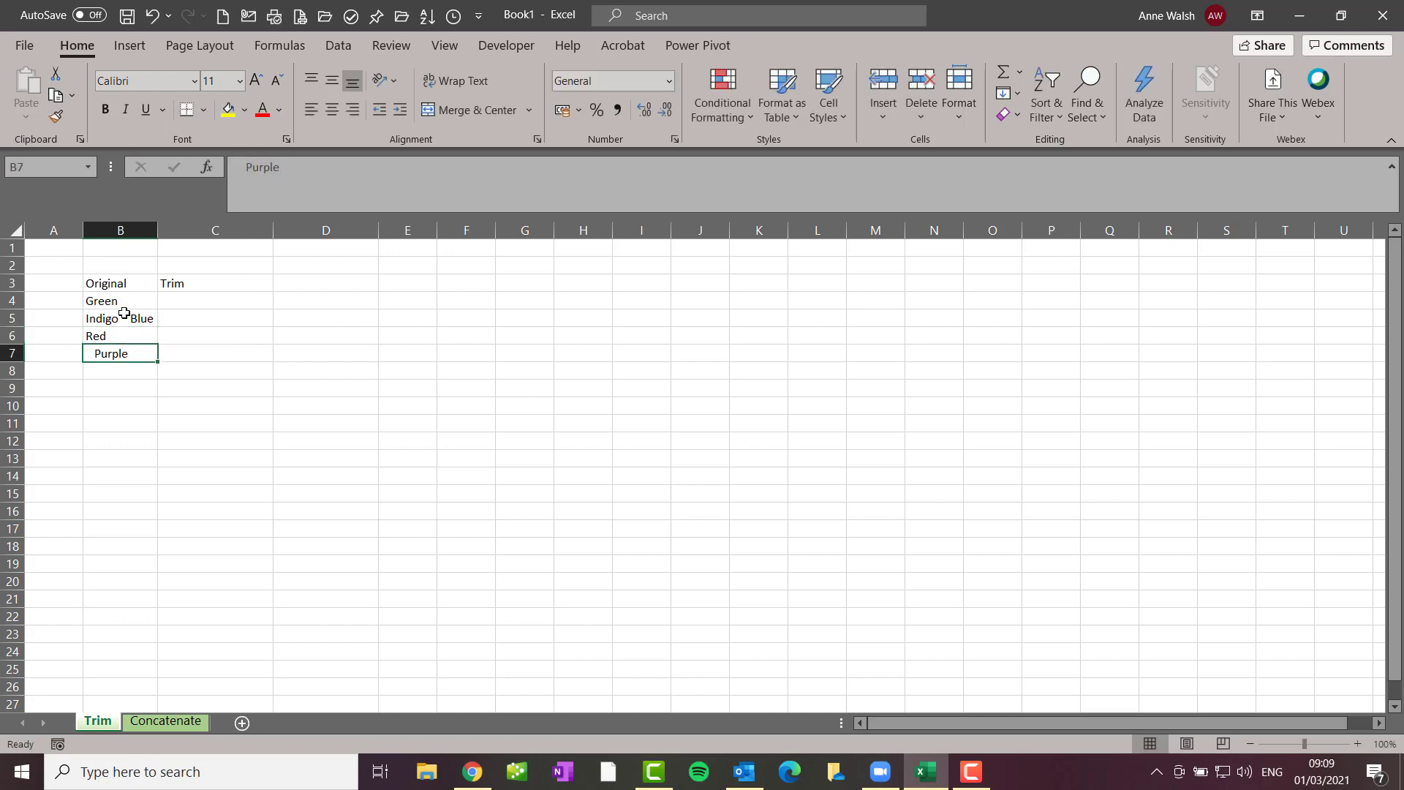
pyautogui.click(344, 172)
# - Enter =TRIM(B4) in cell C4 and fill the formula down to C7
pyautogui.click(223, 297)
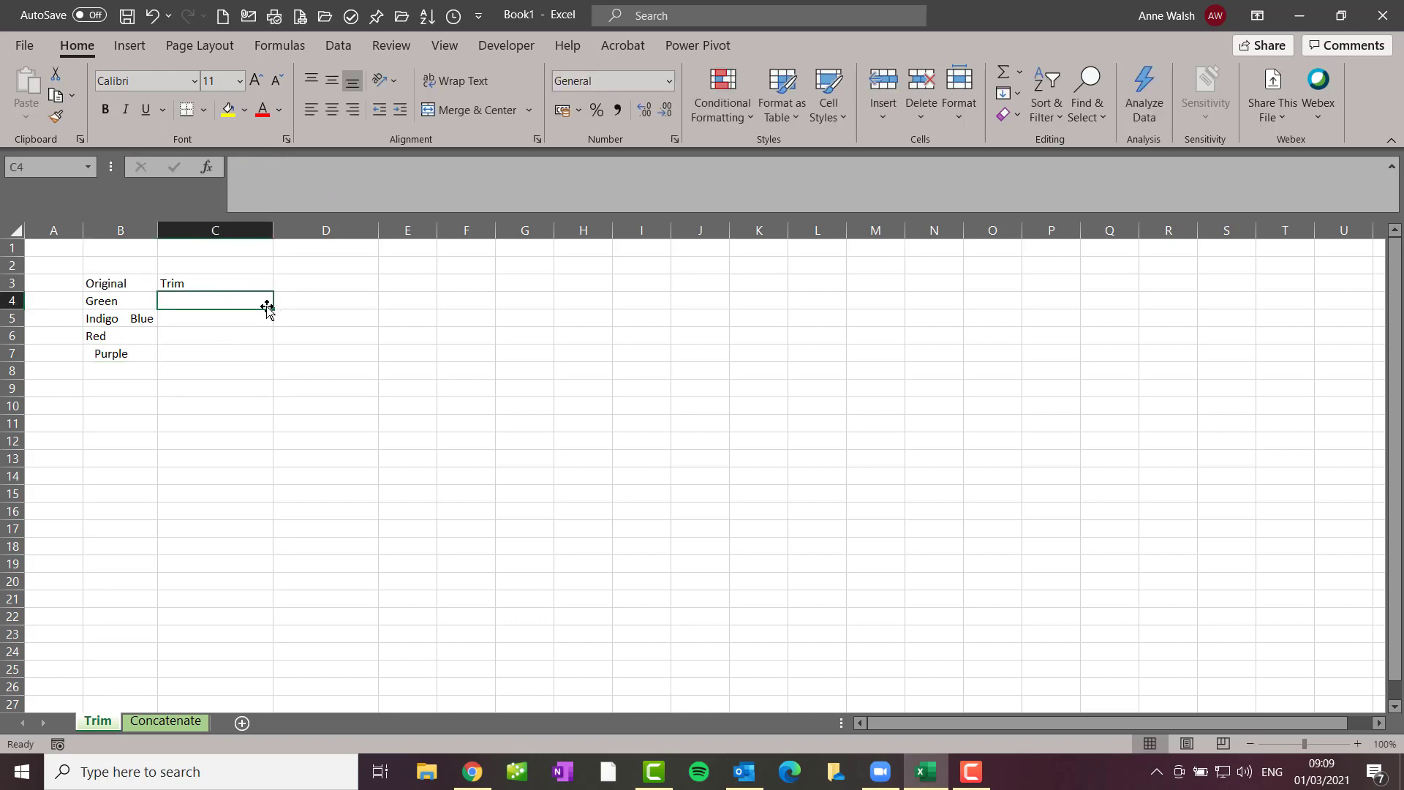
pyautogui.write('=trim')
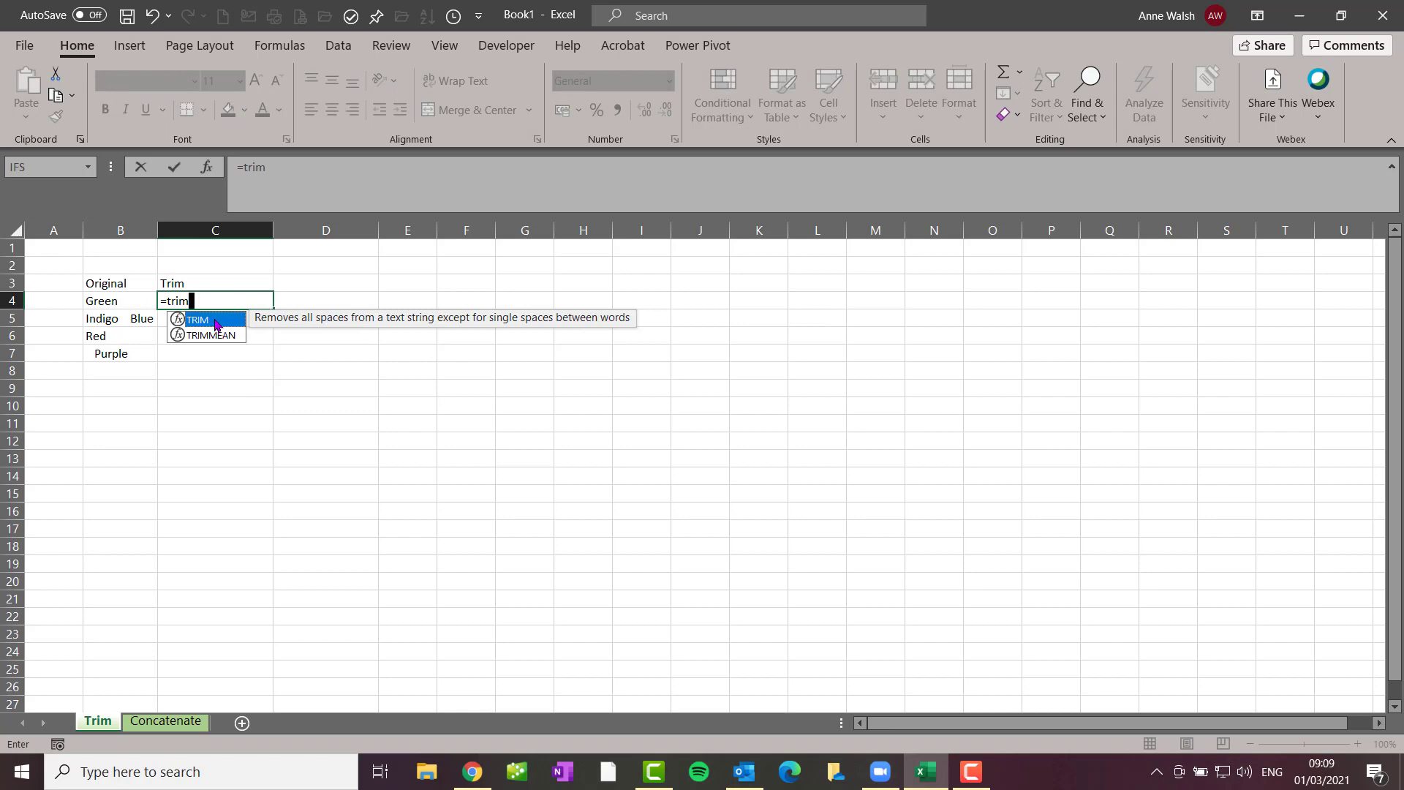
pyautogui.press('Tab')
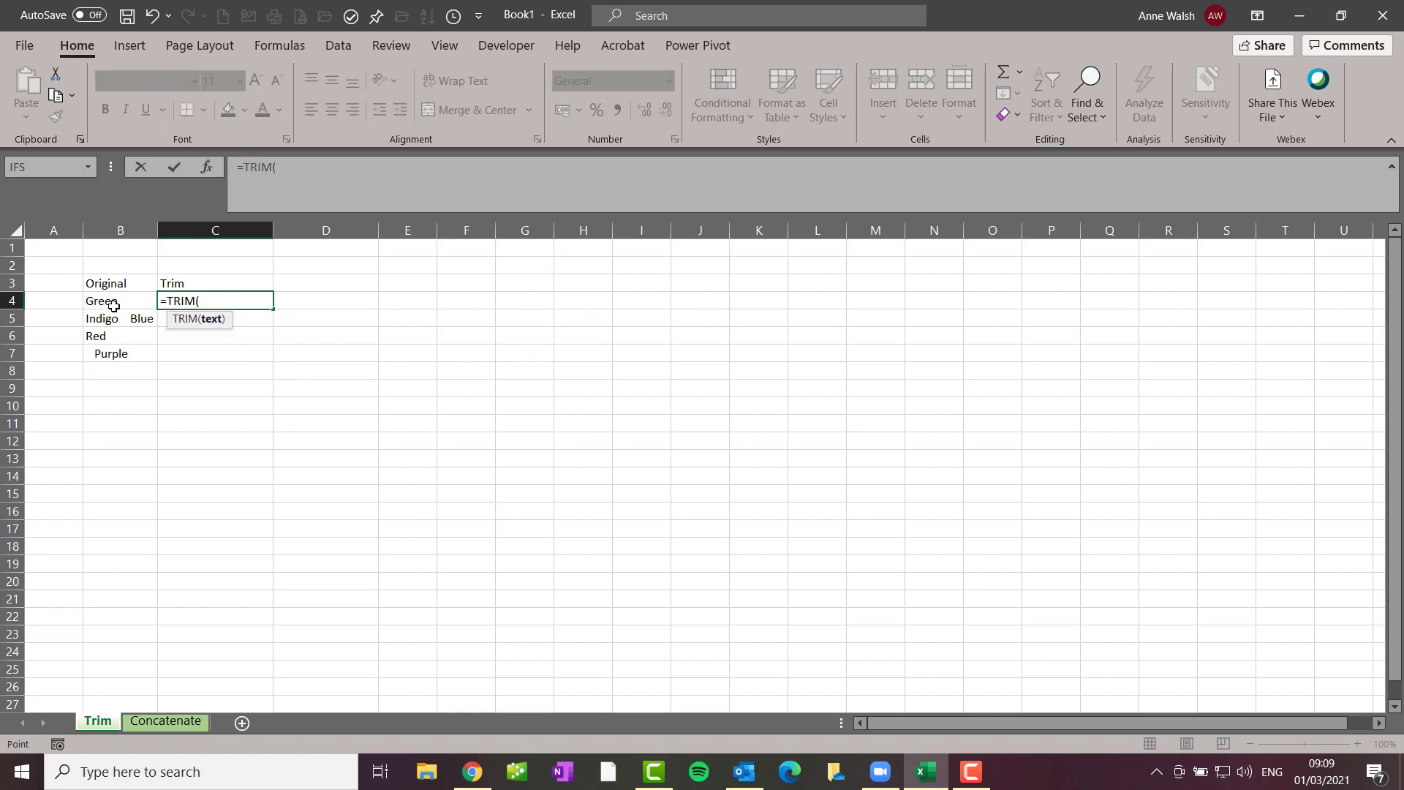
pyautogui.click(113, 303)
pyautogui.write(')')
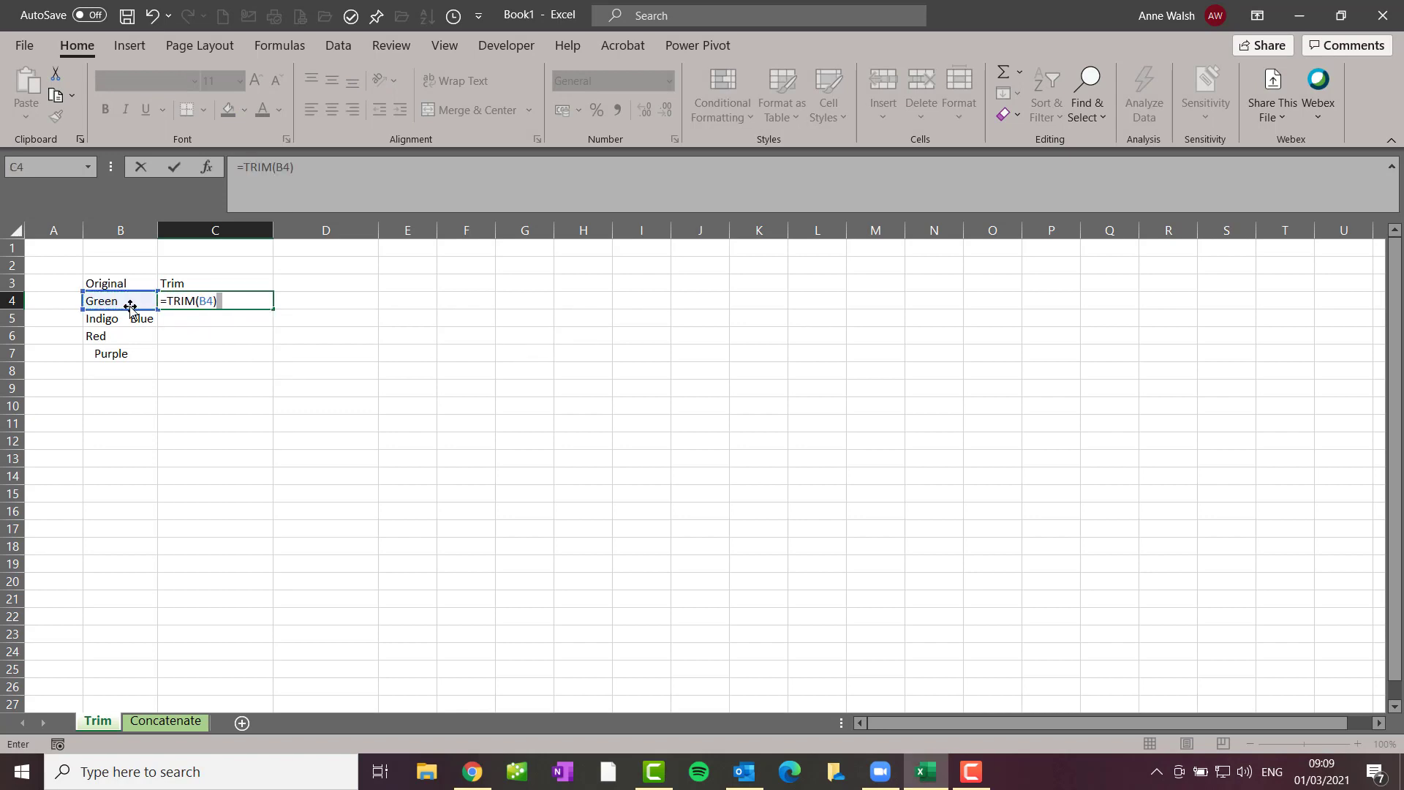
pyautogui.press('Return')
pyautogui.click(188, 300)
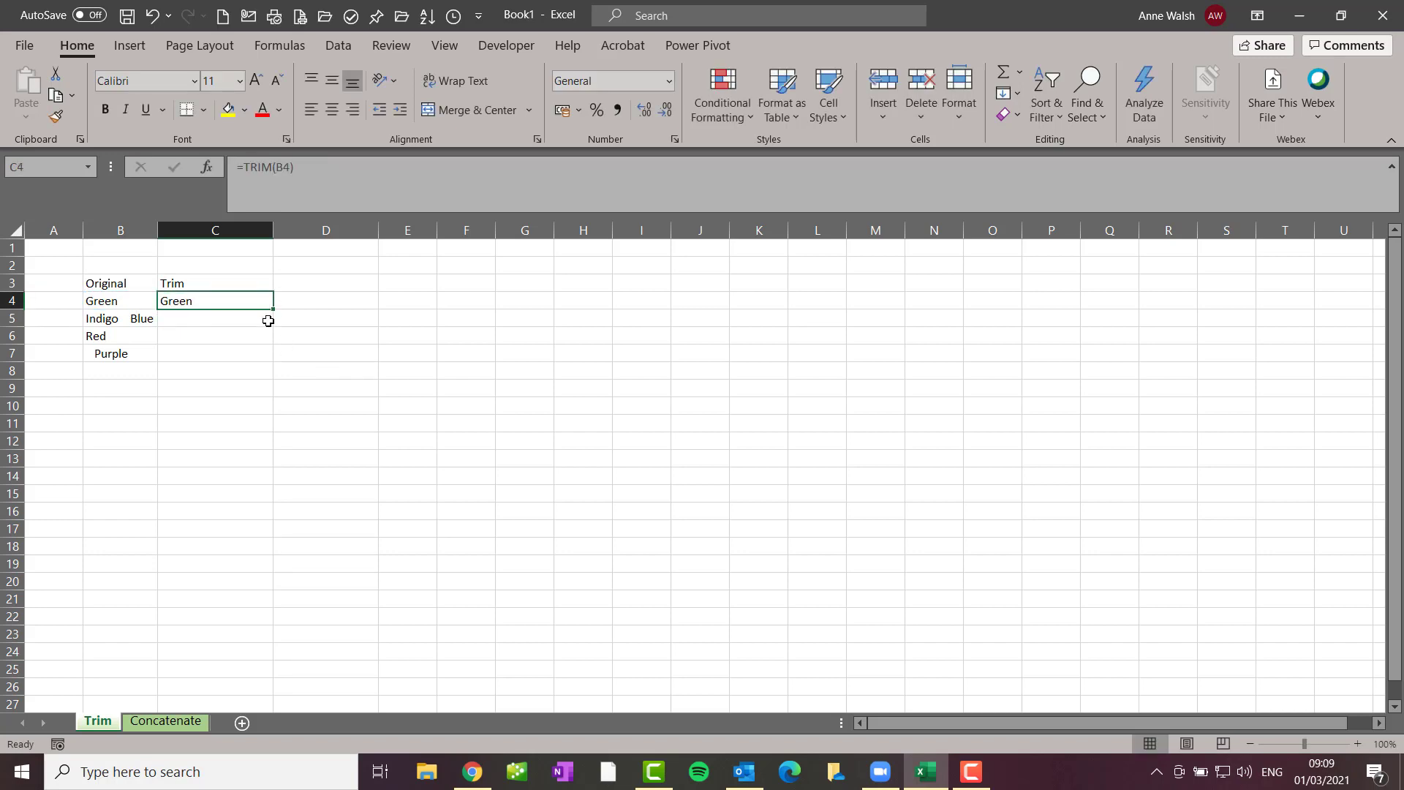
pyautogui.moveTo(273, 308); pyautogui.dragTo(270, 361)
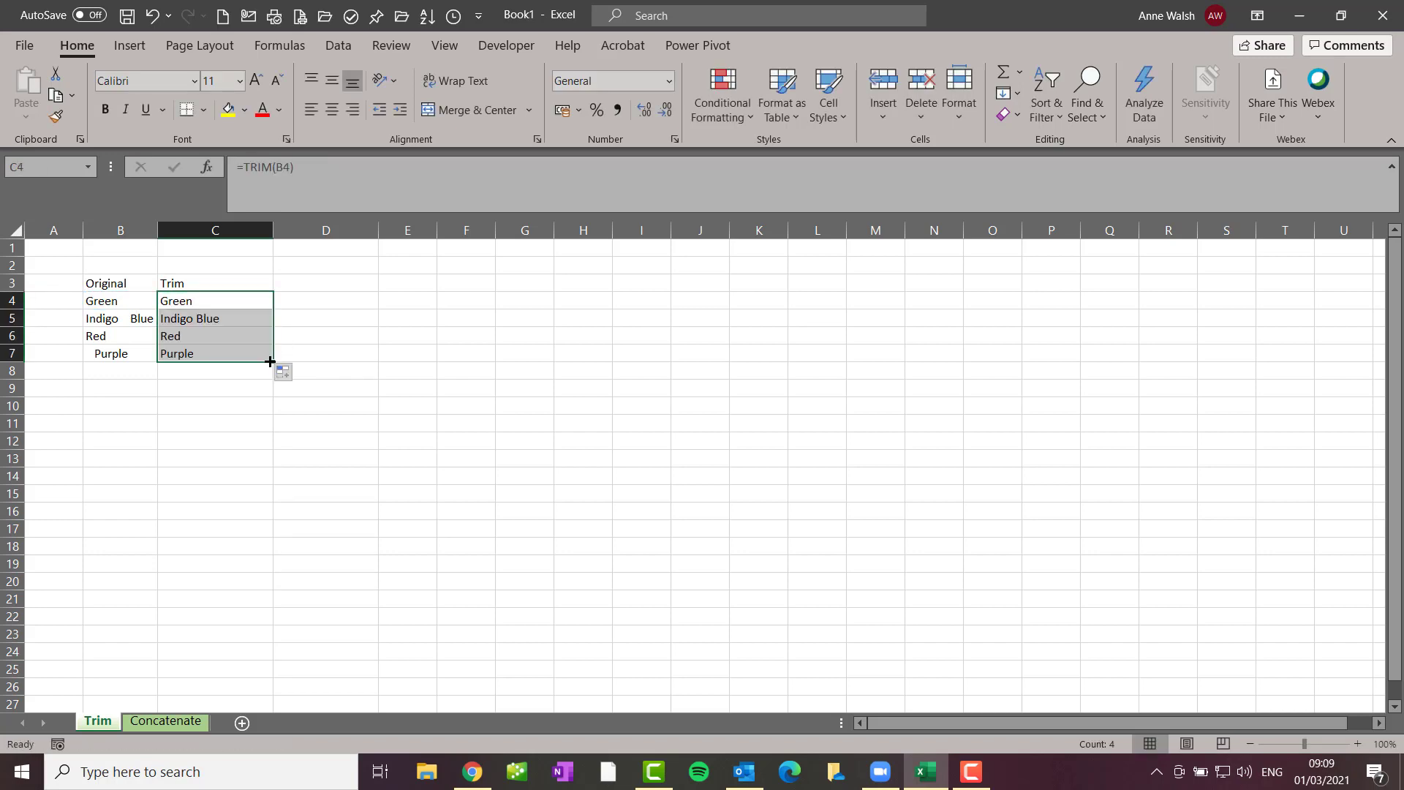
# - Copy the trimmed results in C4:C7 and paste them as values only into D4:D7
pyautogui.click(229, 303)
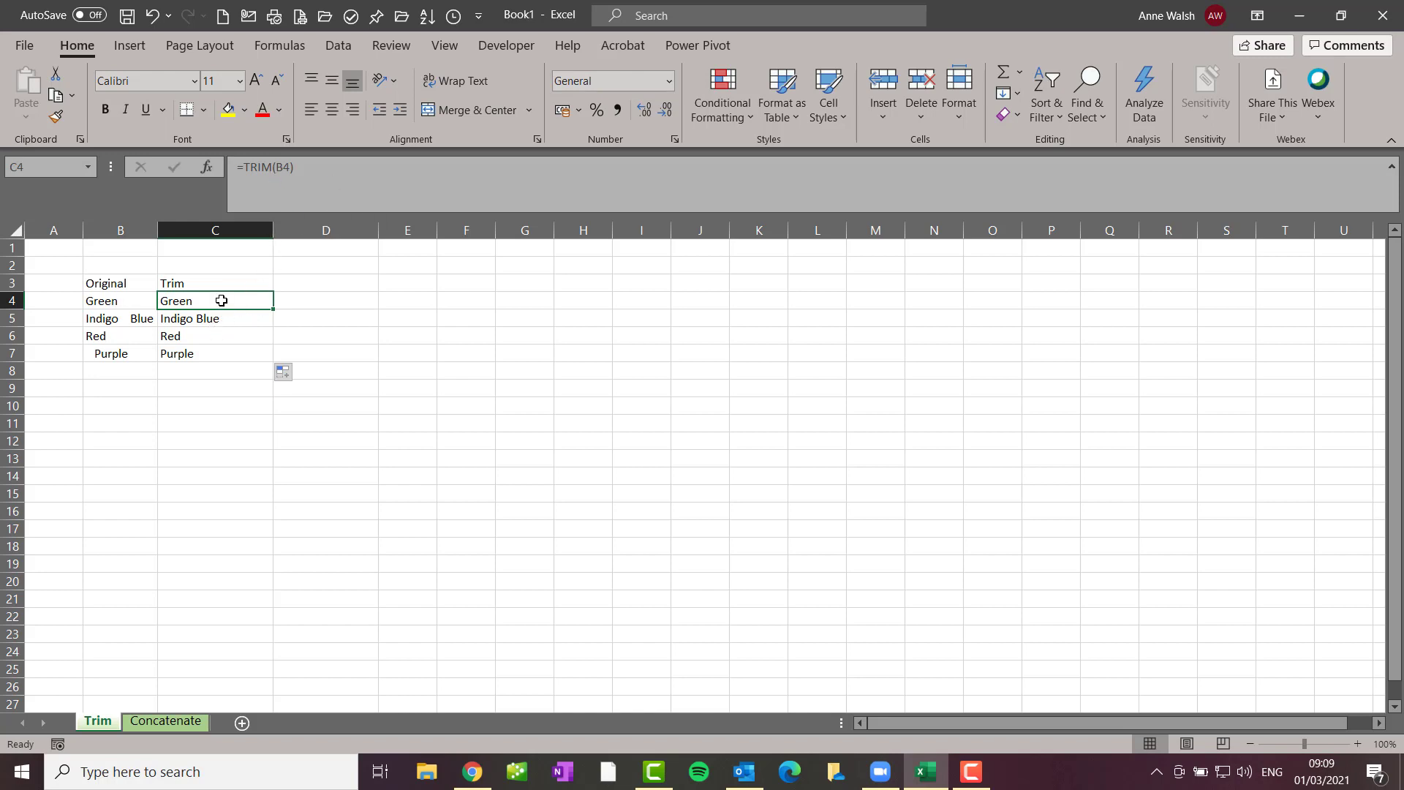
pyautogui.moveTo(222, 300); pyautogui.dragTo(222, 348)
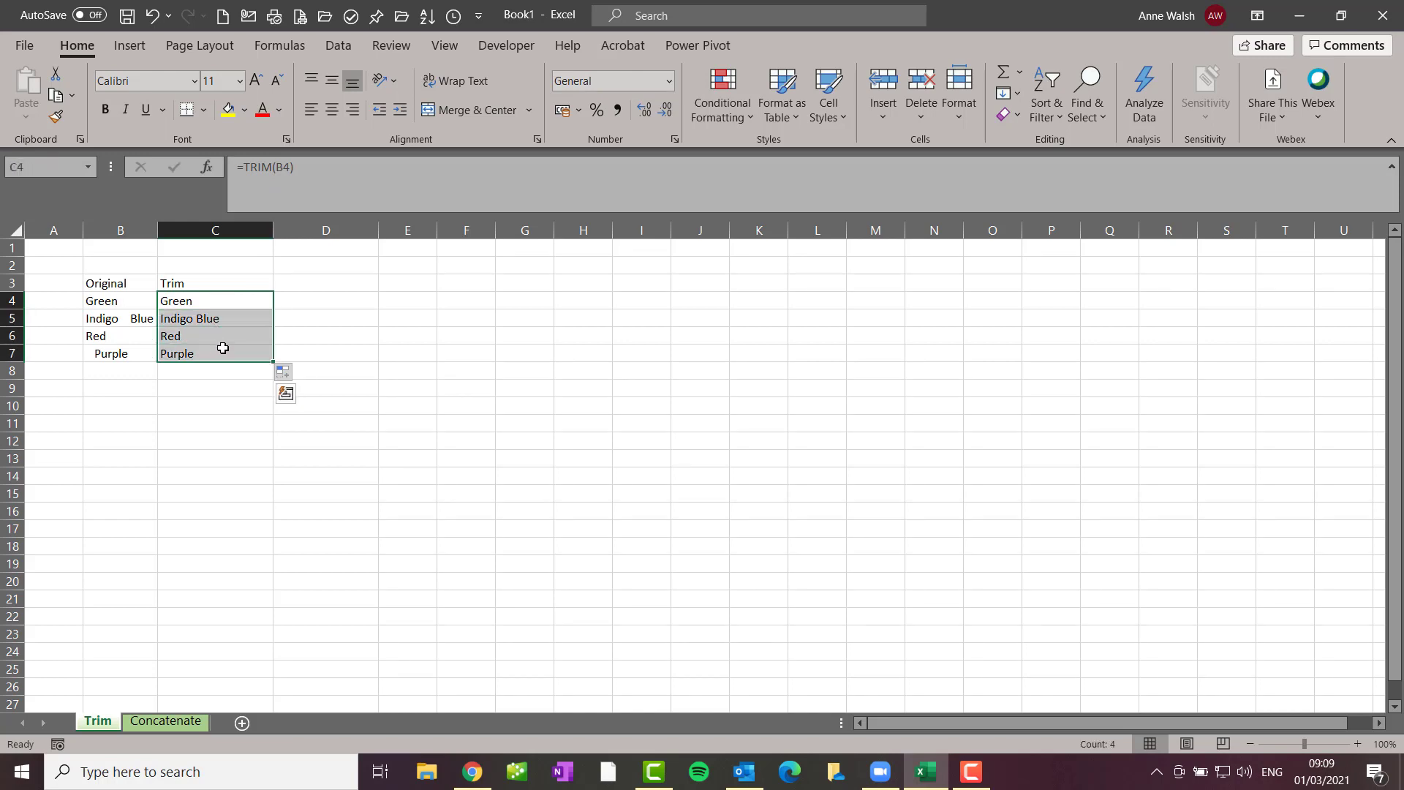
pyautogui.hotkey('ctrl', 'c')
pyautogui.click(310, 301)
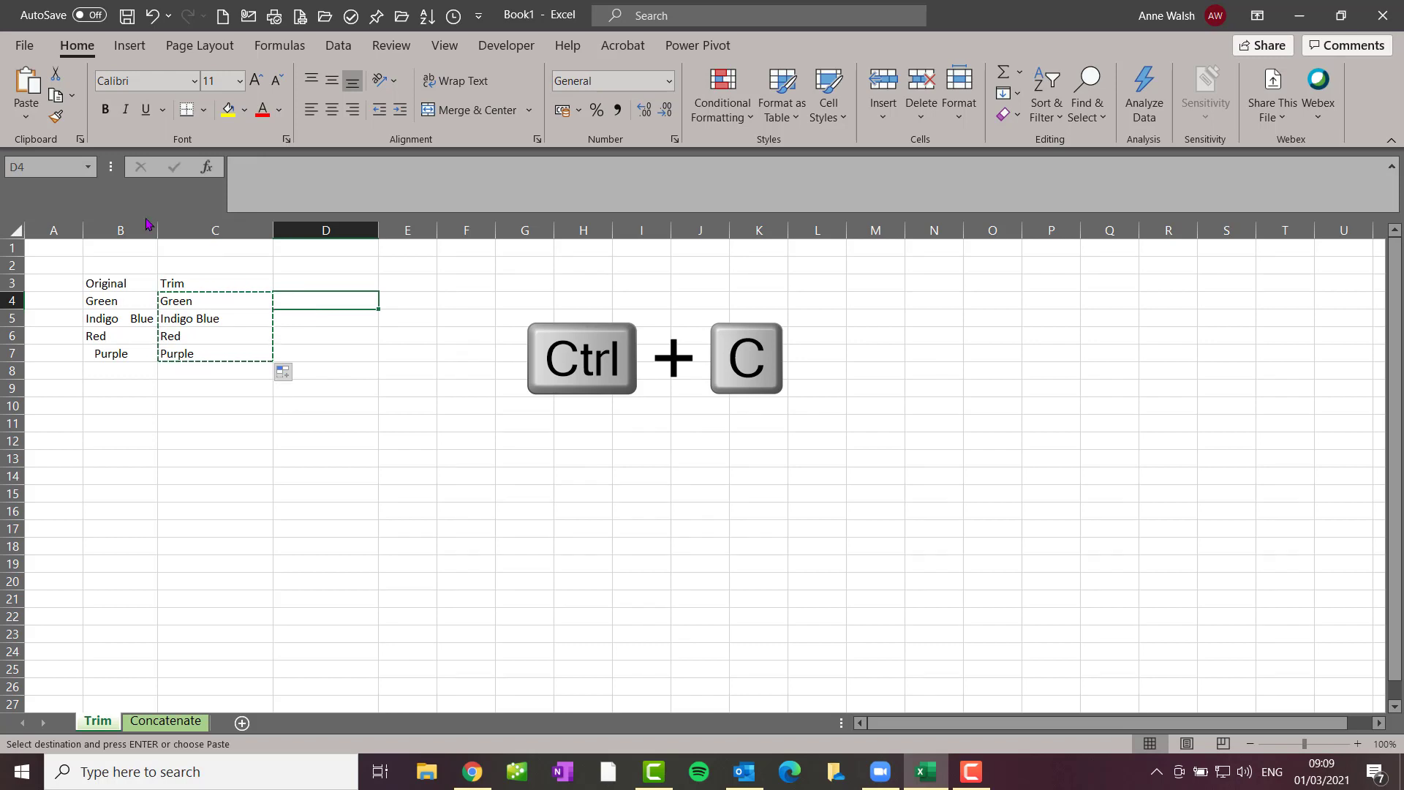
pyautogui.click(26, 116)
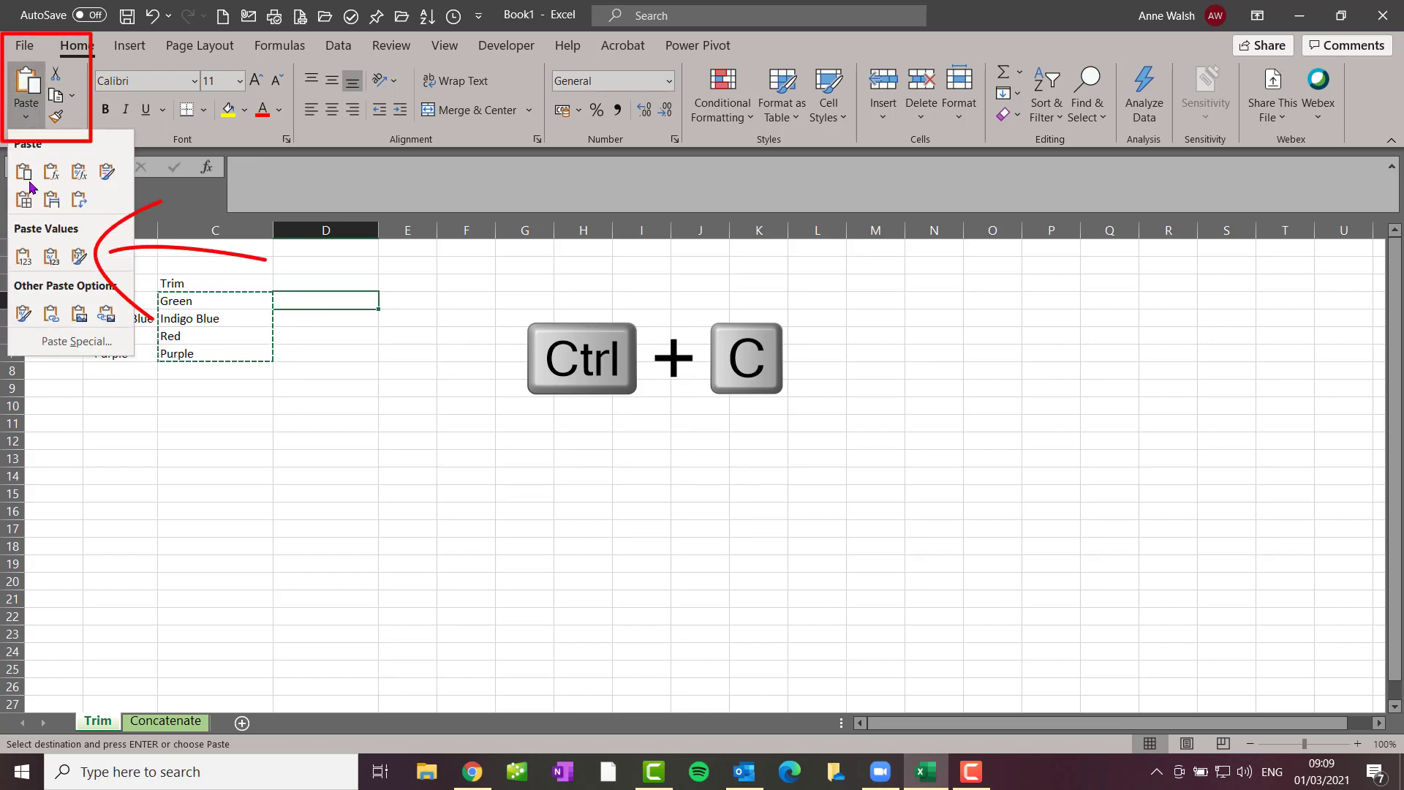
pyautogui.click(31, 257)
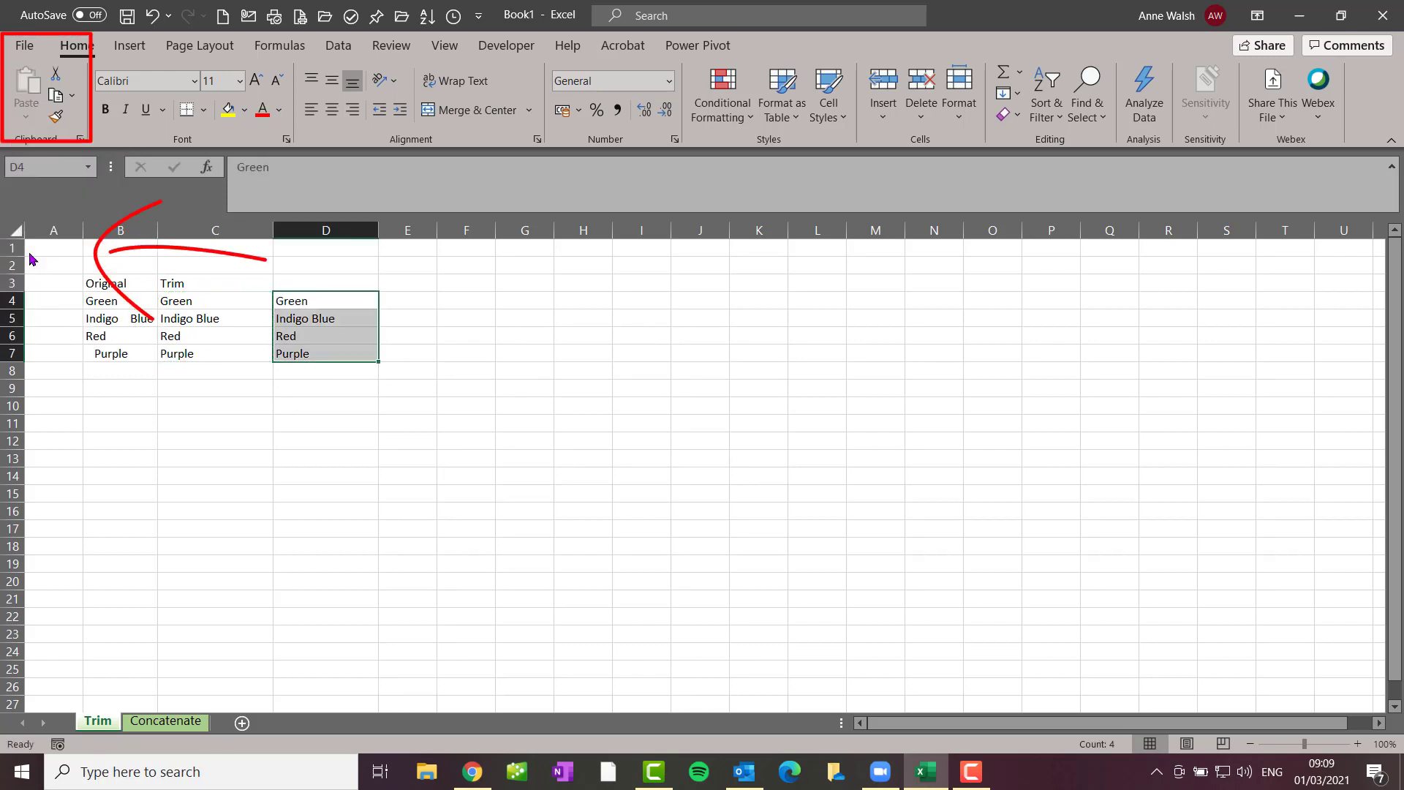
pyautogui.click(314, 296)
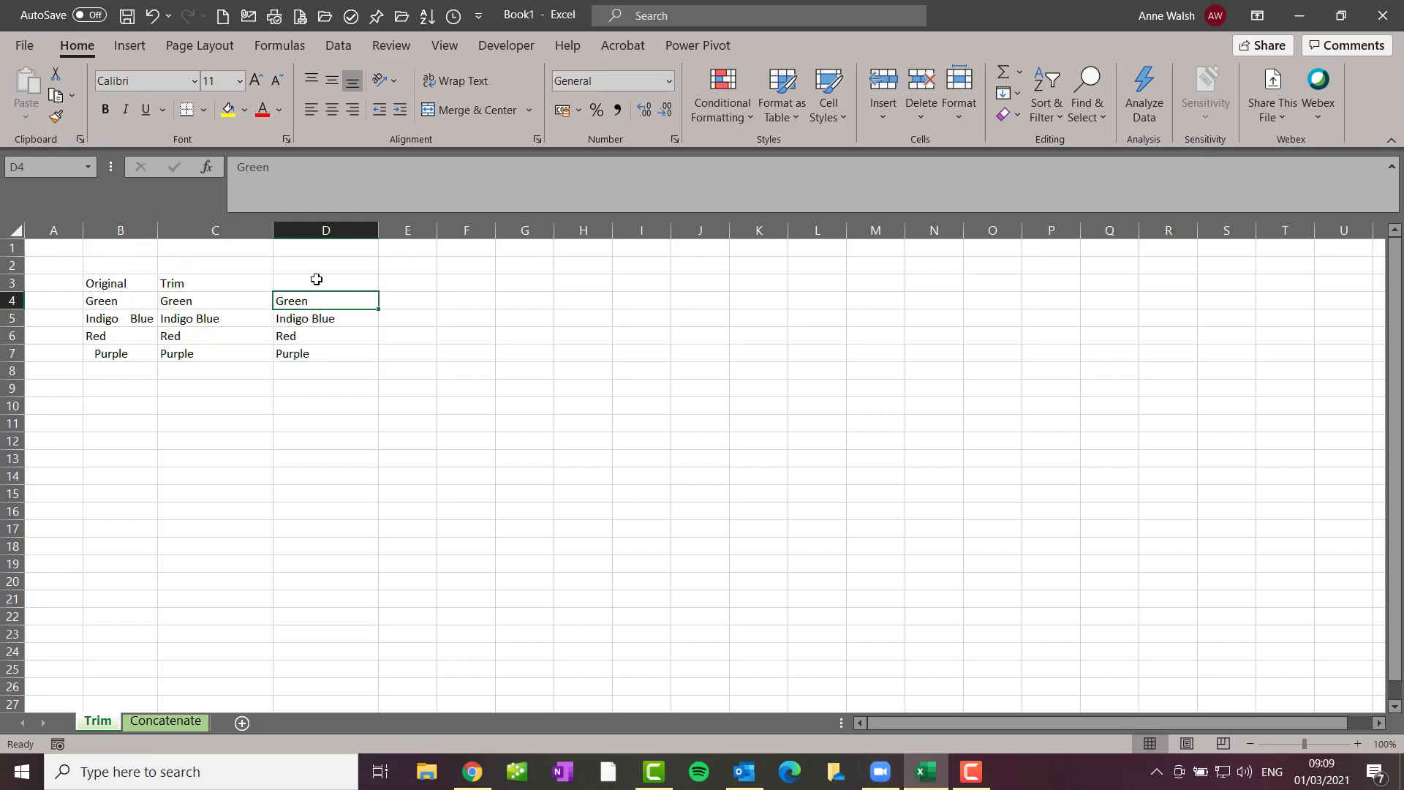
# - Enter the heading "Paste Values" in D3 and make the headings in B3:D3 bold
pyautogui.click(316, 280)
pyautogui.write('Past')
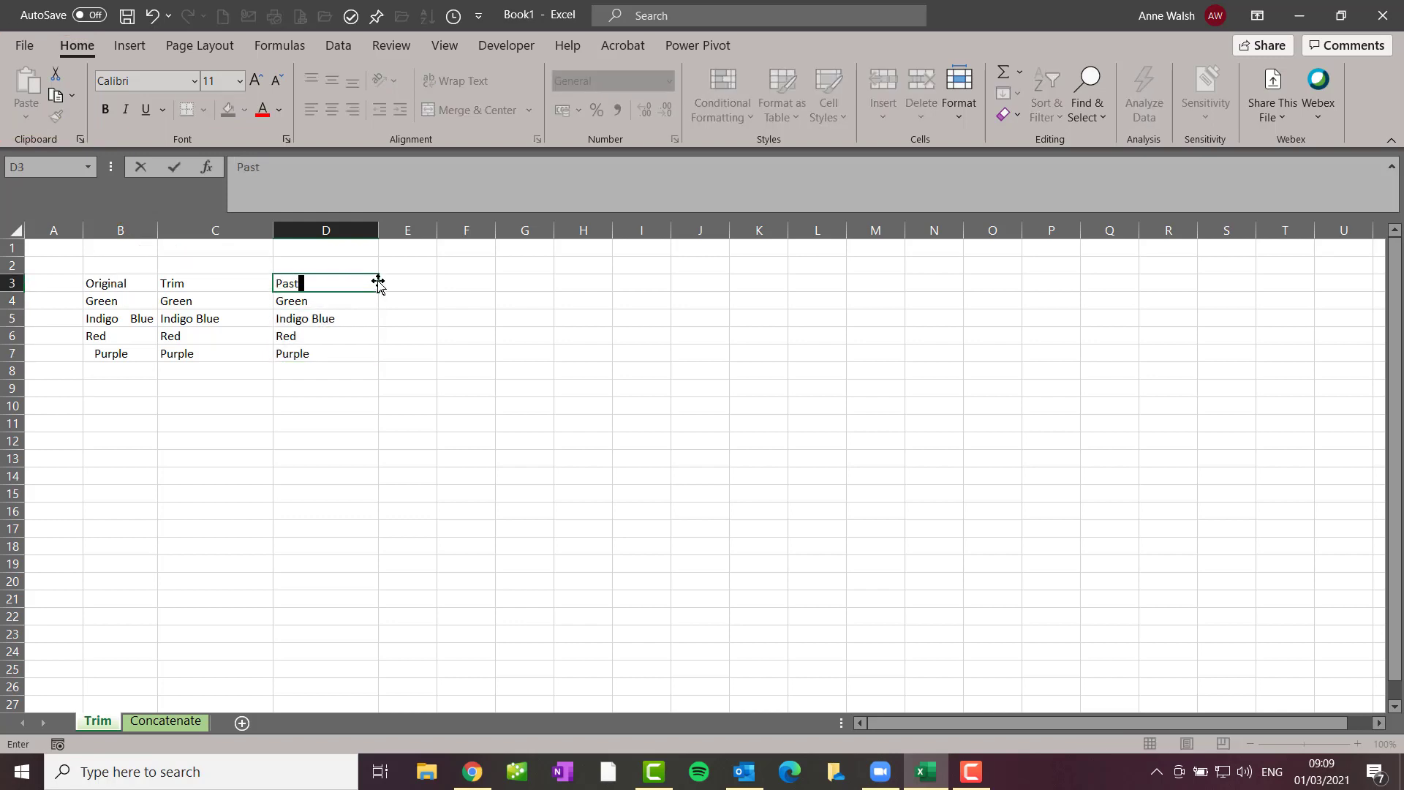
pyautogui.write('e Values')
pyautogui.press('Return')
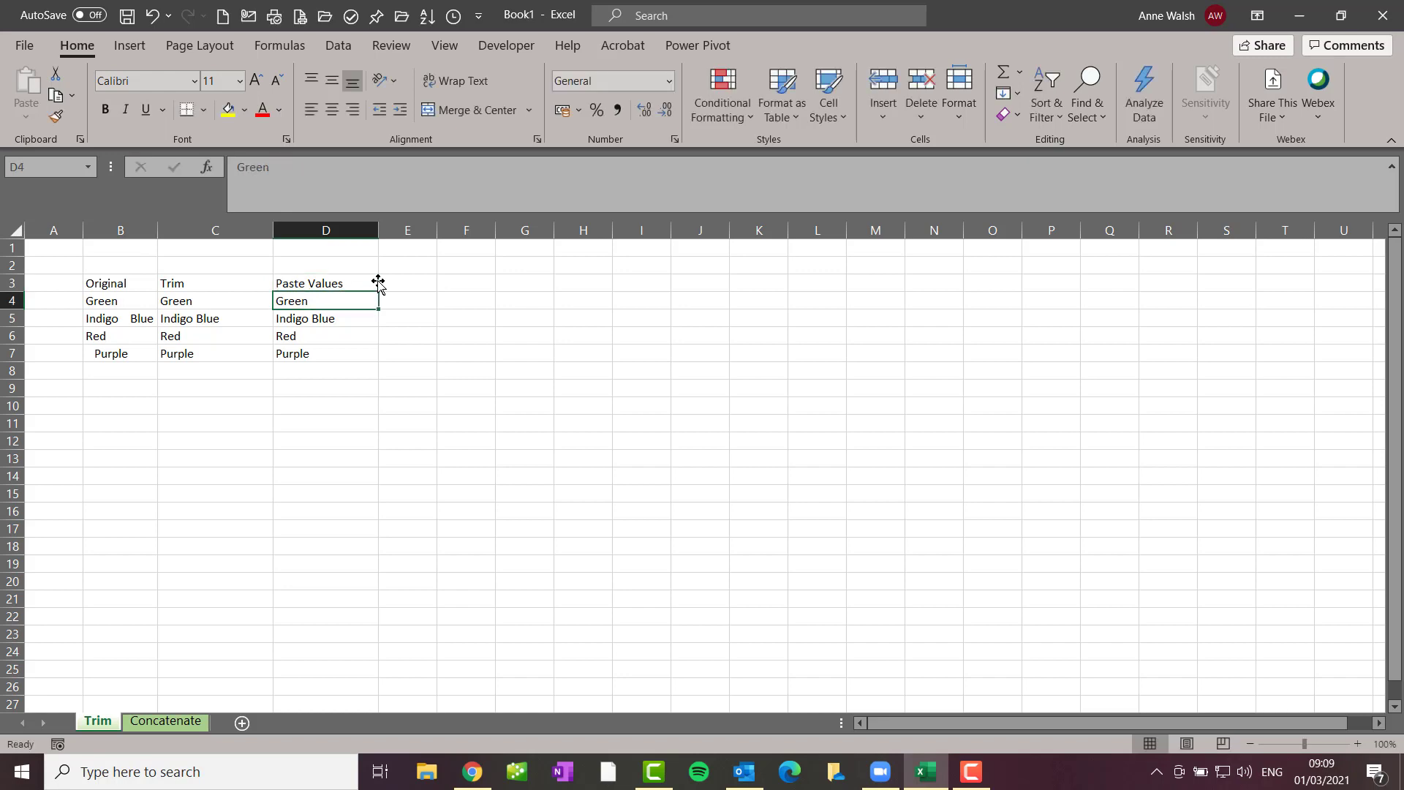
pyautogui.moveTo(110, 283); pyautogui.dragTo(326, 282)
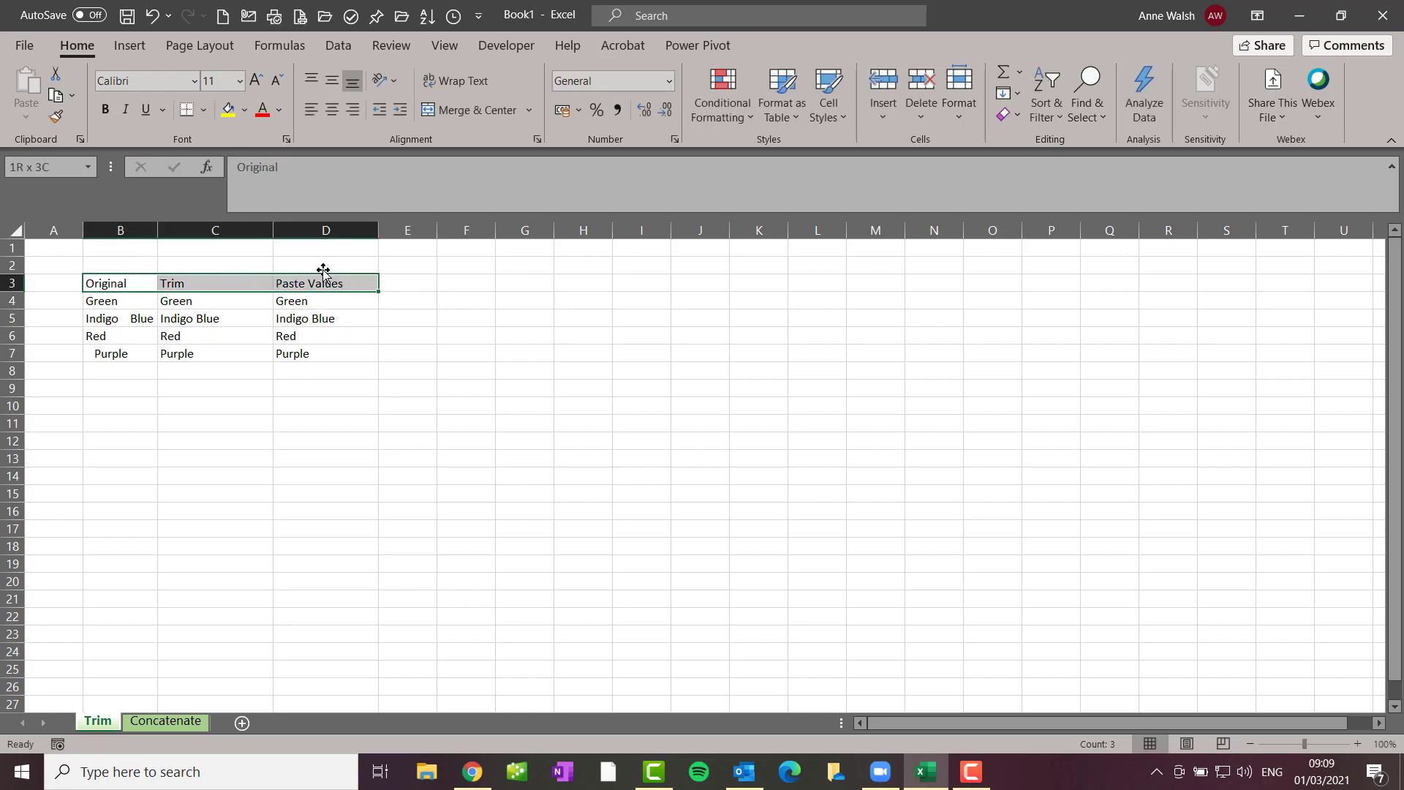
pyautogui.click(110, 114)
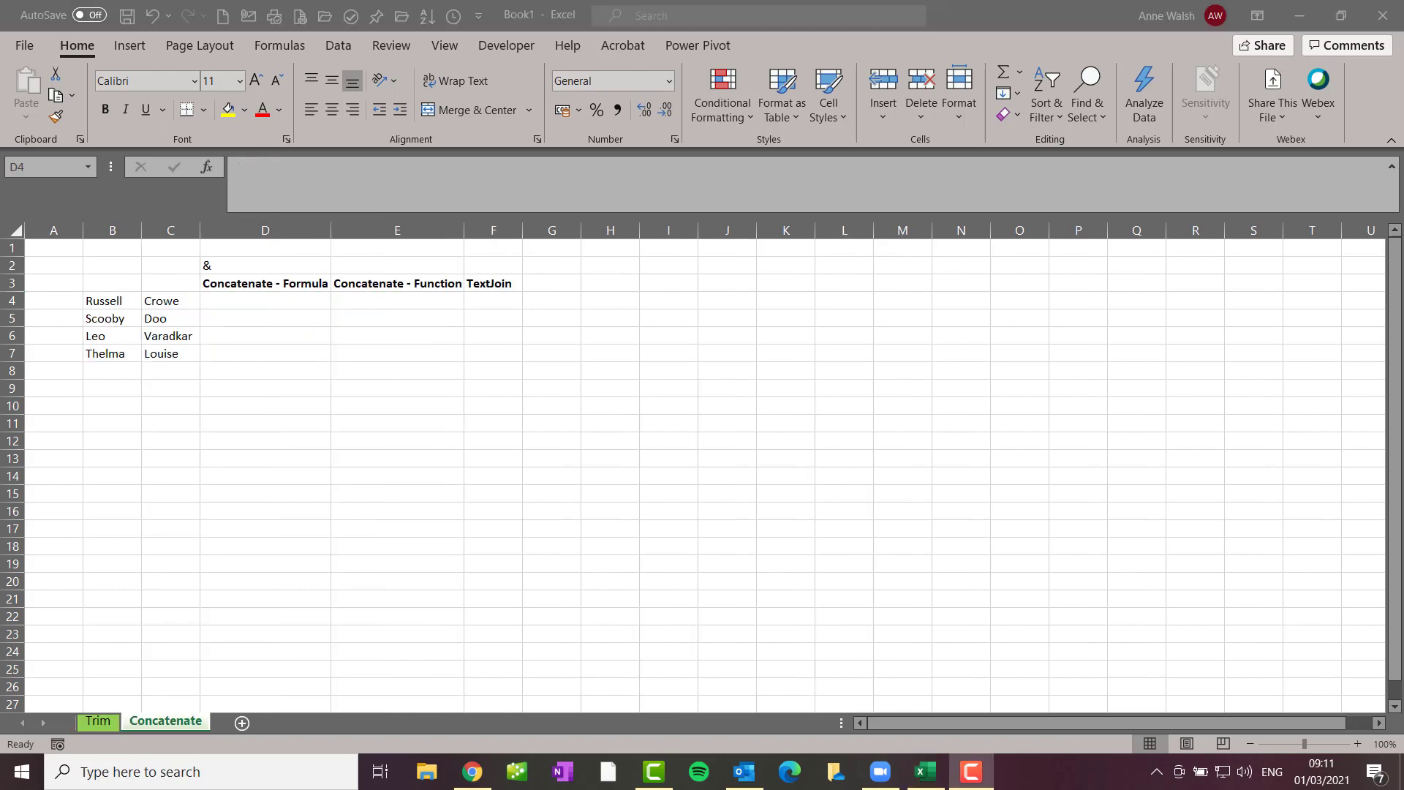
# - Join the first and last name in cell D4 of the Concatenate sheet with the formula =B4&C4
pyautogui.click(294, 302)
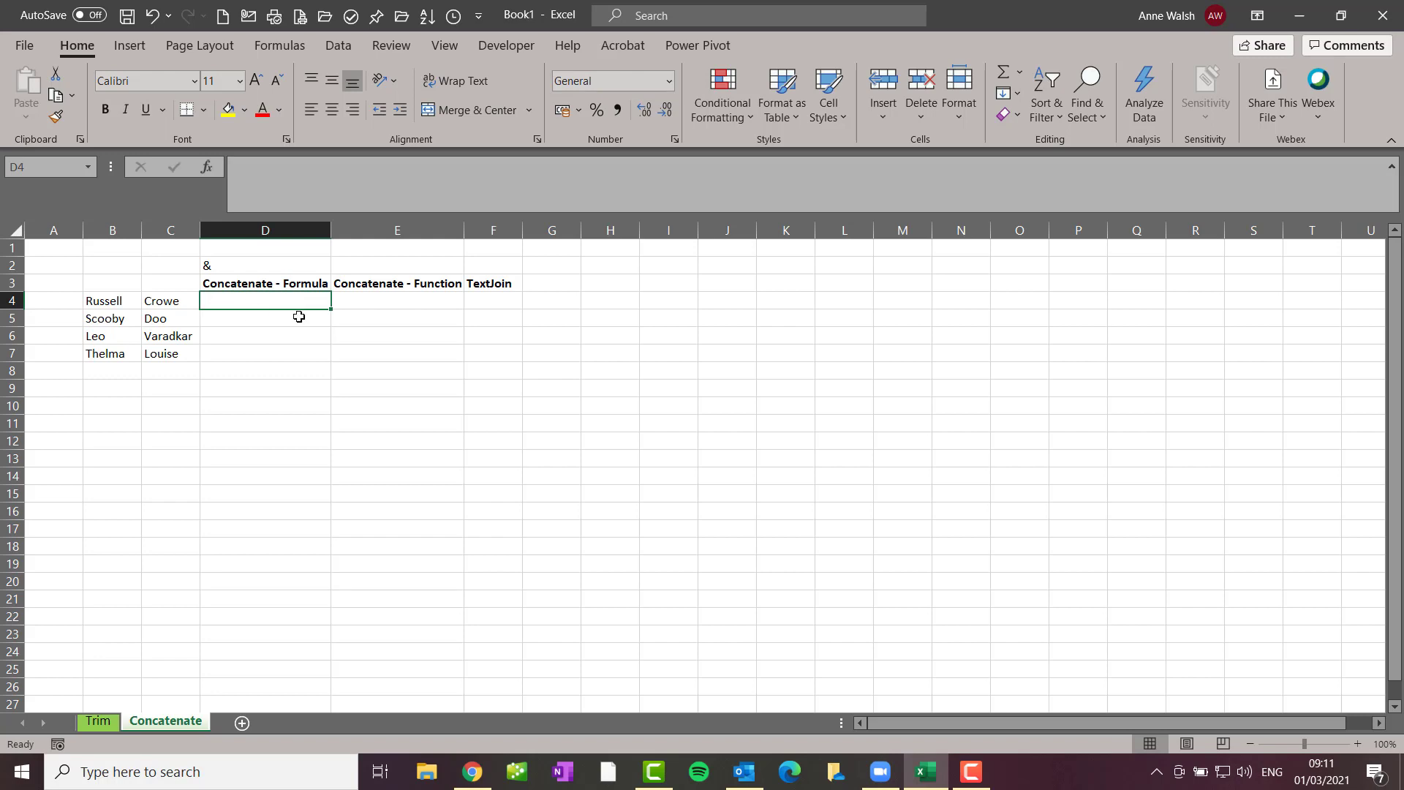
pyautogui.write('=')
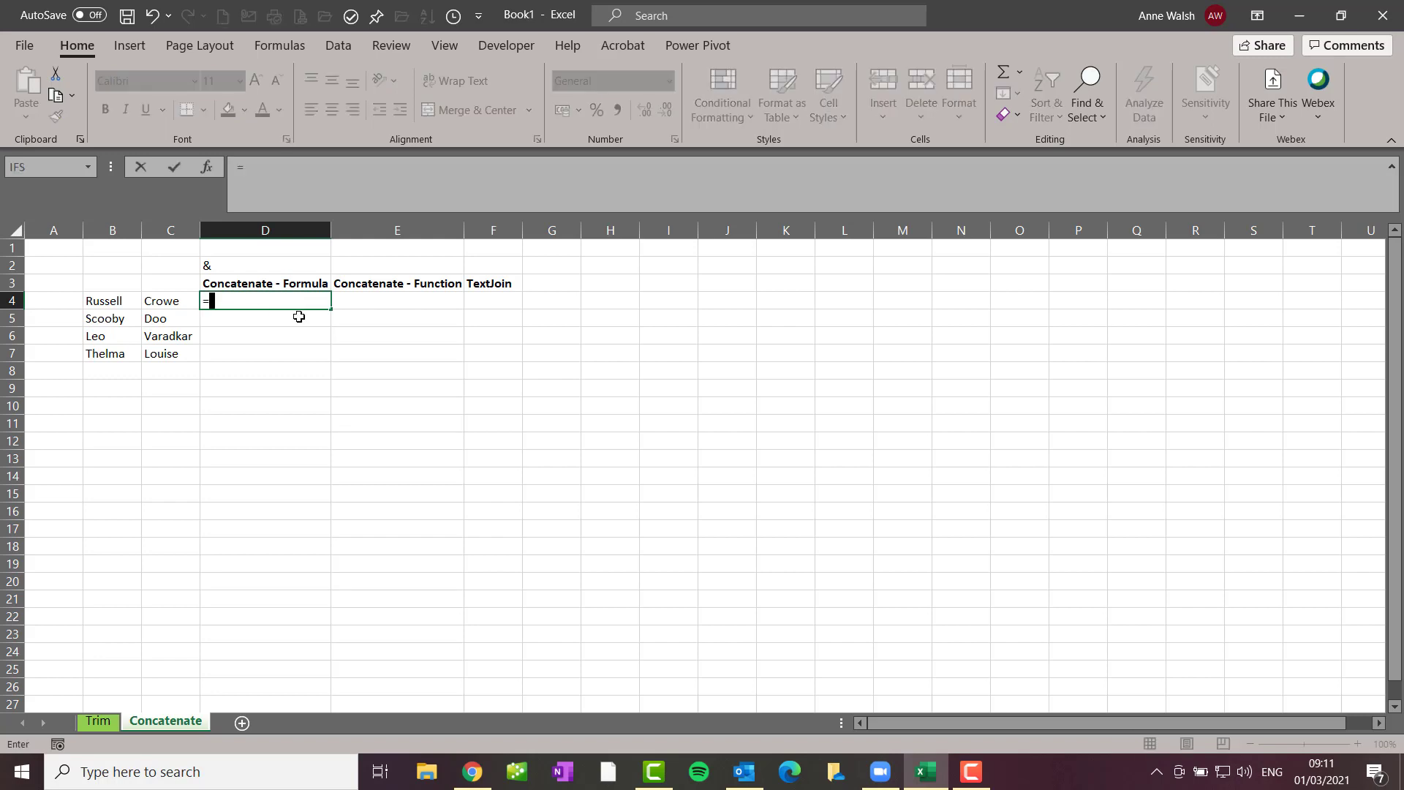
pyautogui.click(120, 301)
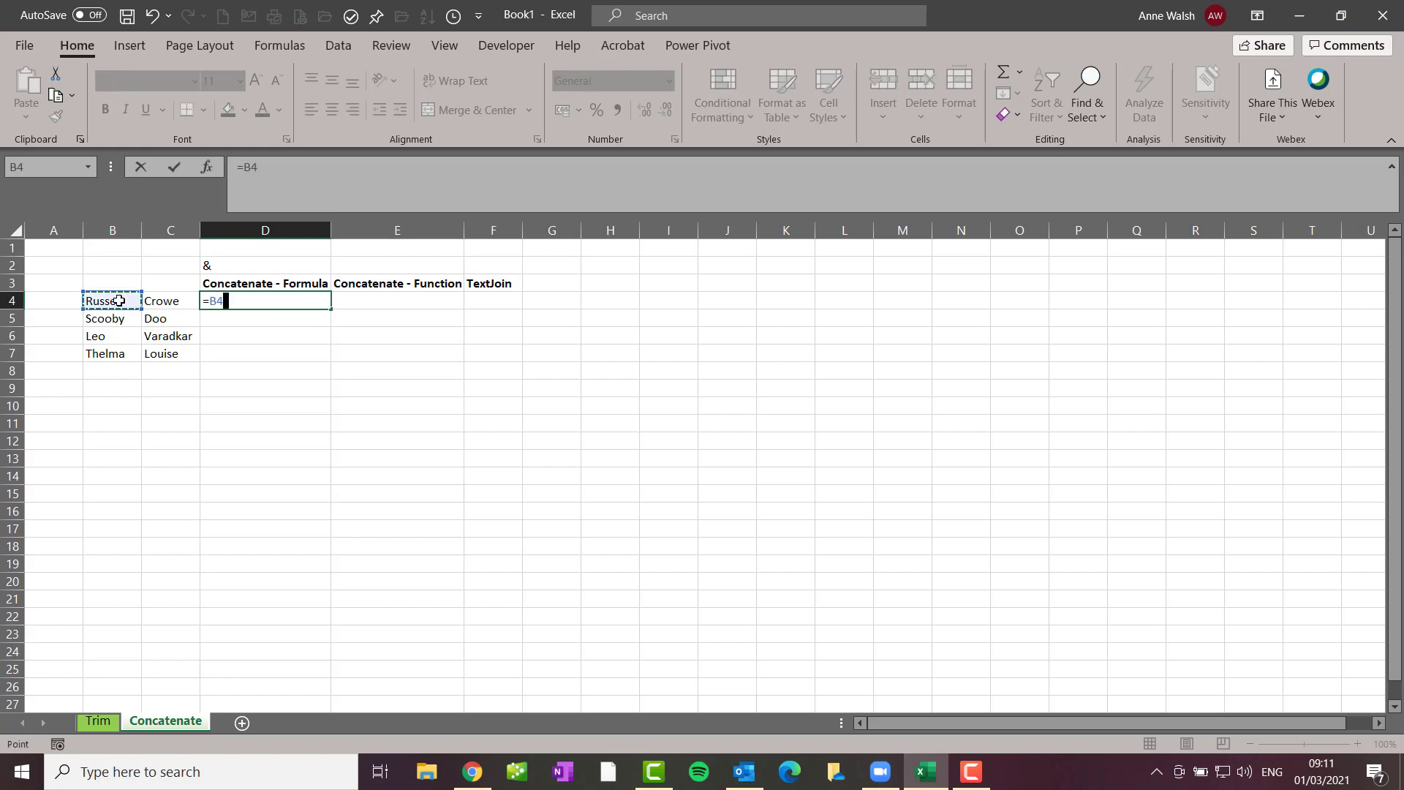
pyautogui.write('&')
pyautogui.click(159, 299)
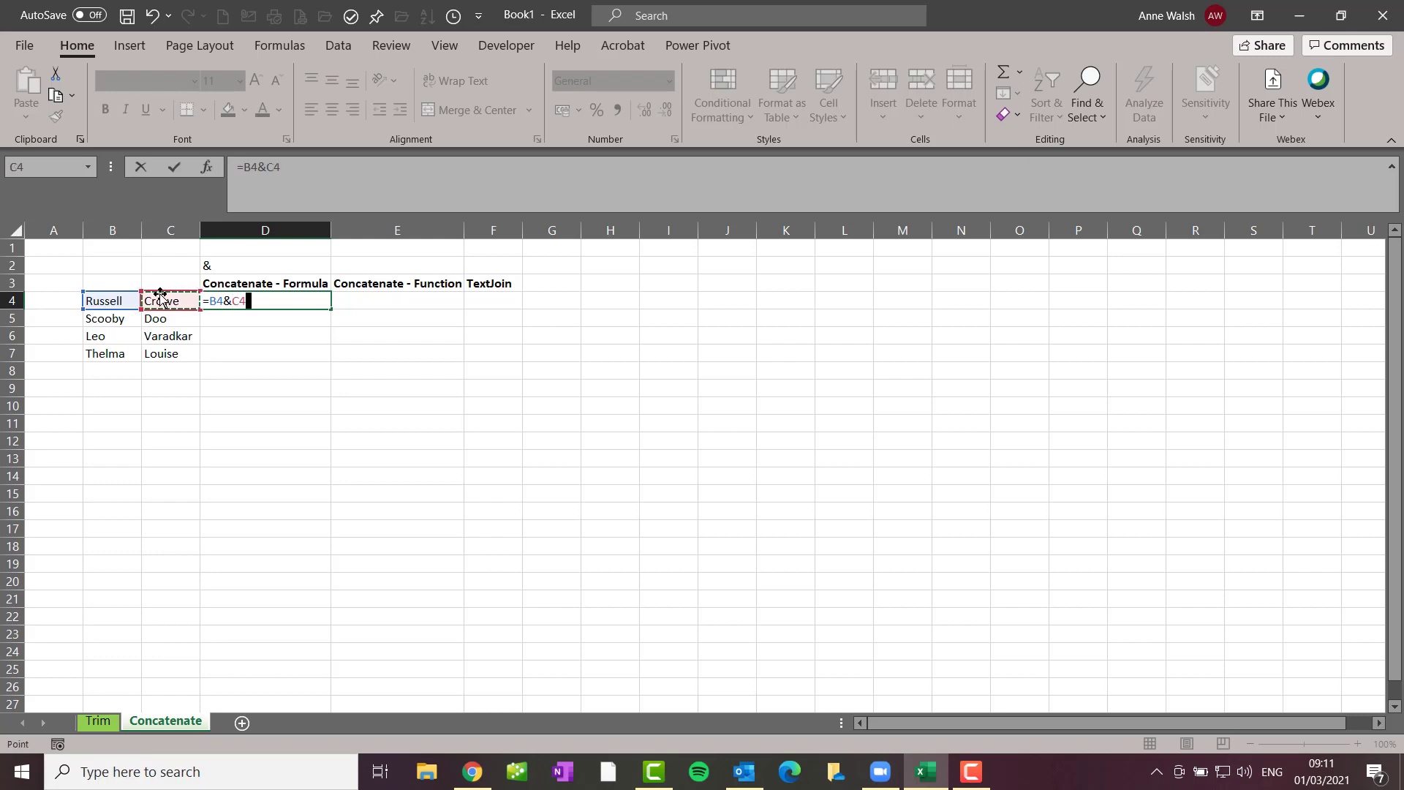
pyautogui.press('Return')
# - Replace the D4 formula with =B4&" "&C4 to put a space between the names, and fill it down to D7
pyautogui.click(275, 298)
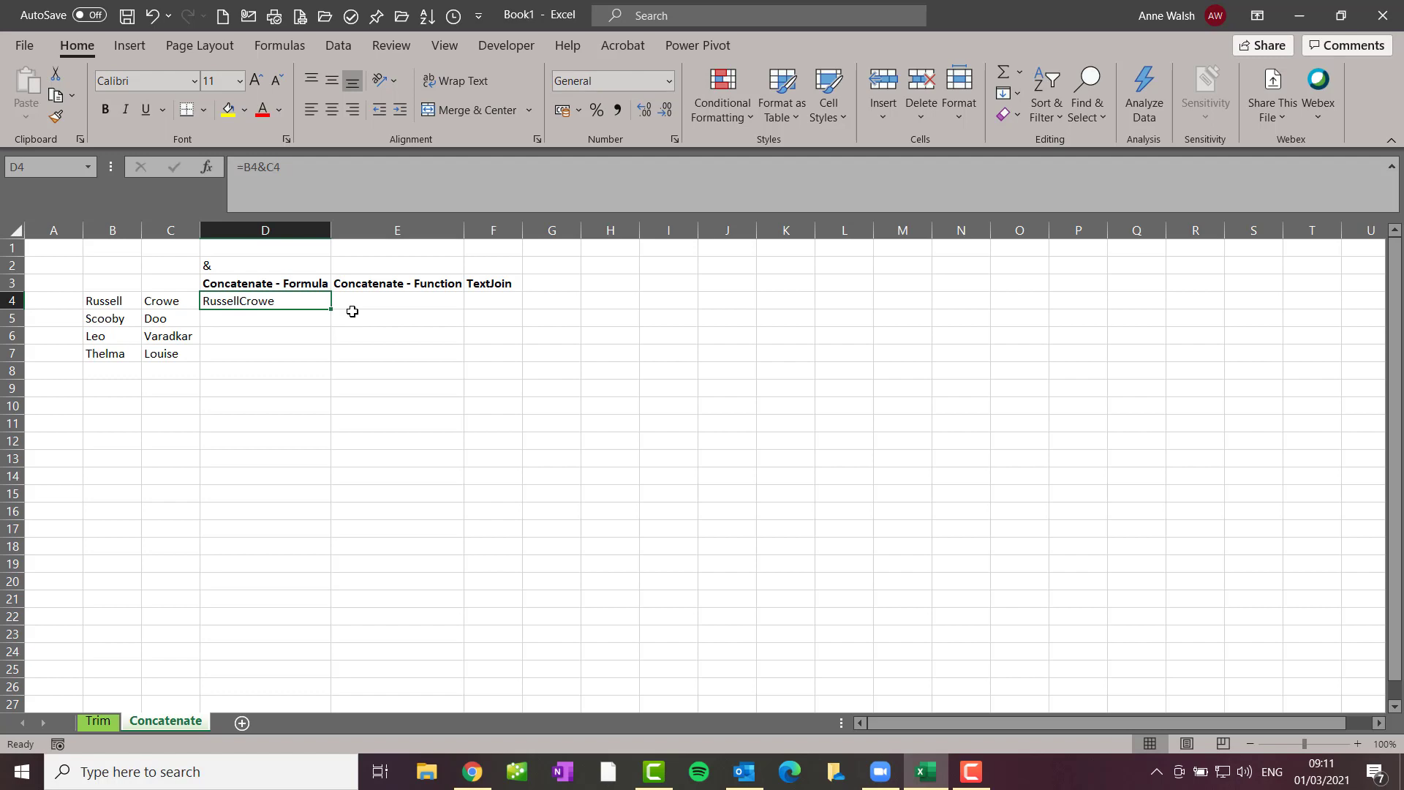
pyautogui.write('=')
pyautogui.click(117, 300)
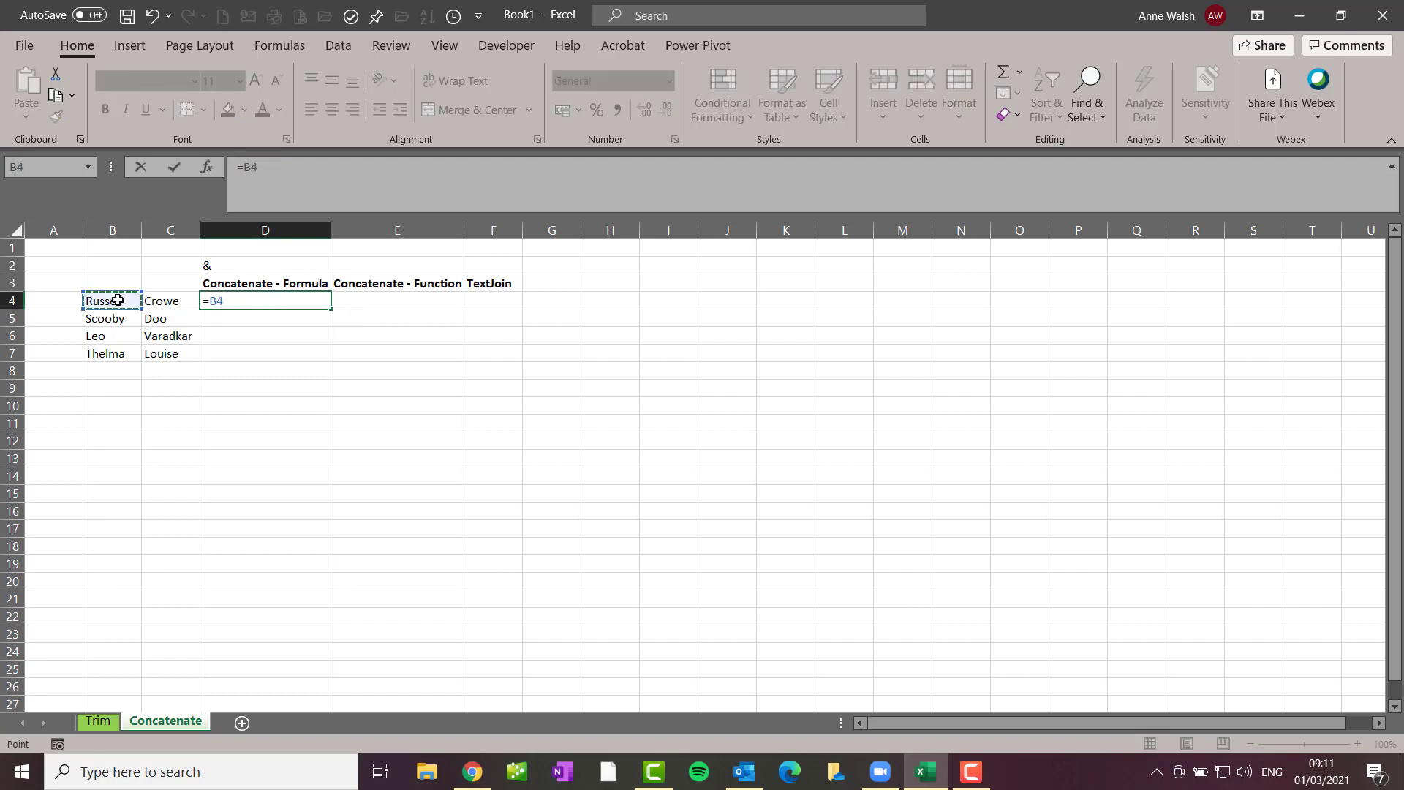
pyautogui.write('&')
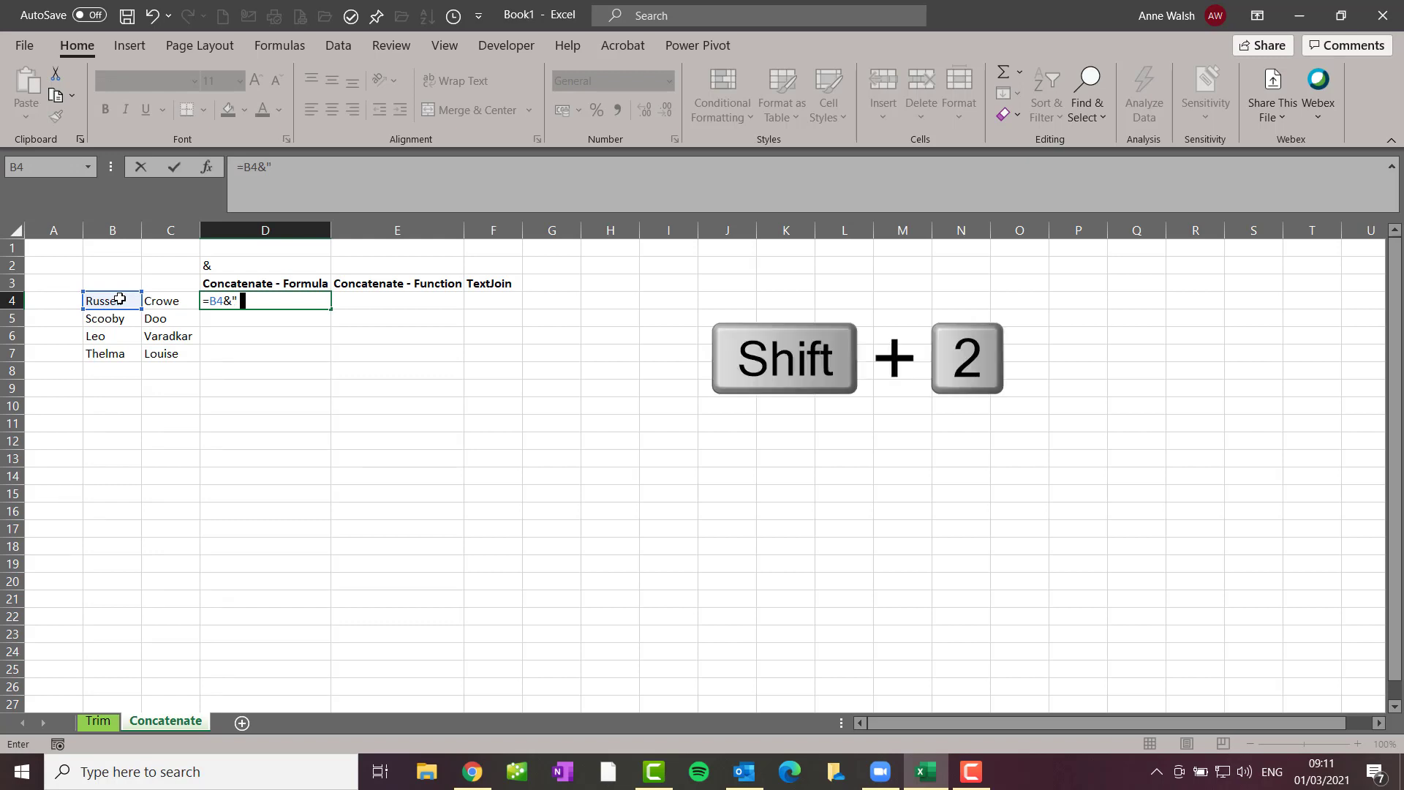
pyautogui.write('" "&')
pyautogui.click(180, 298)
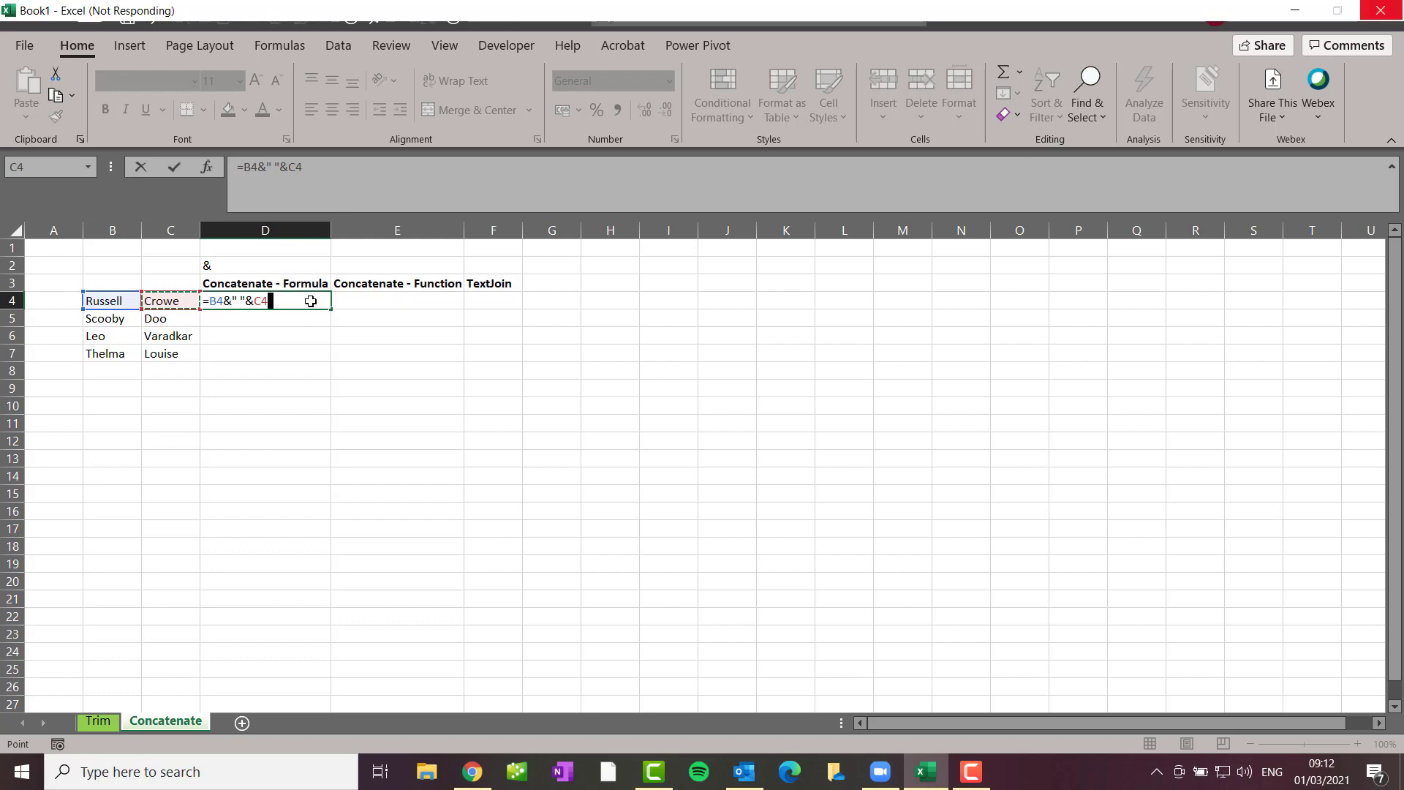
pyautogui.press('Return')
pyautogui.press('Up')
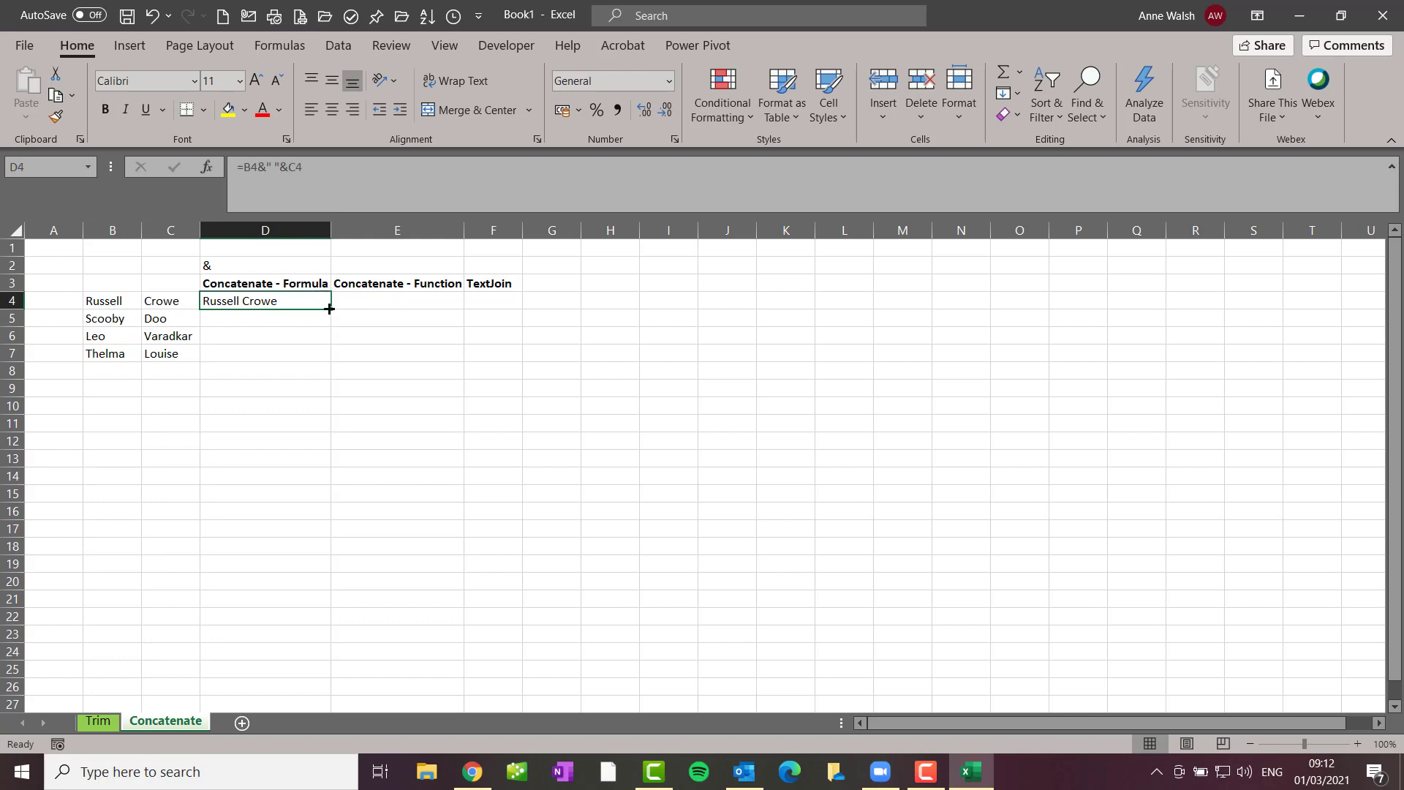
pyautogui.moveTo(329, 309); pyautogui.dragTo(328, 359)
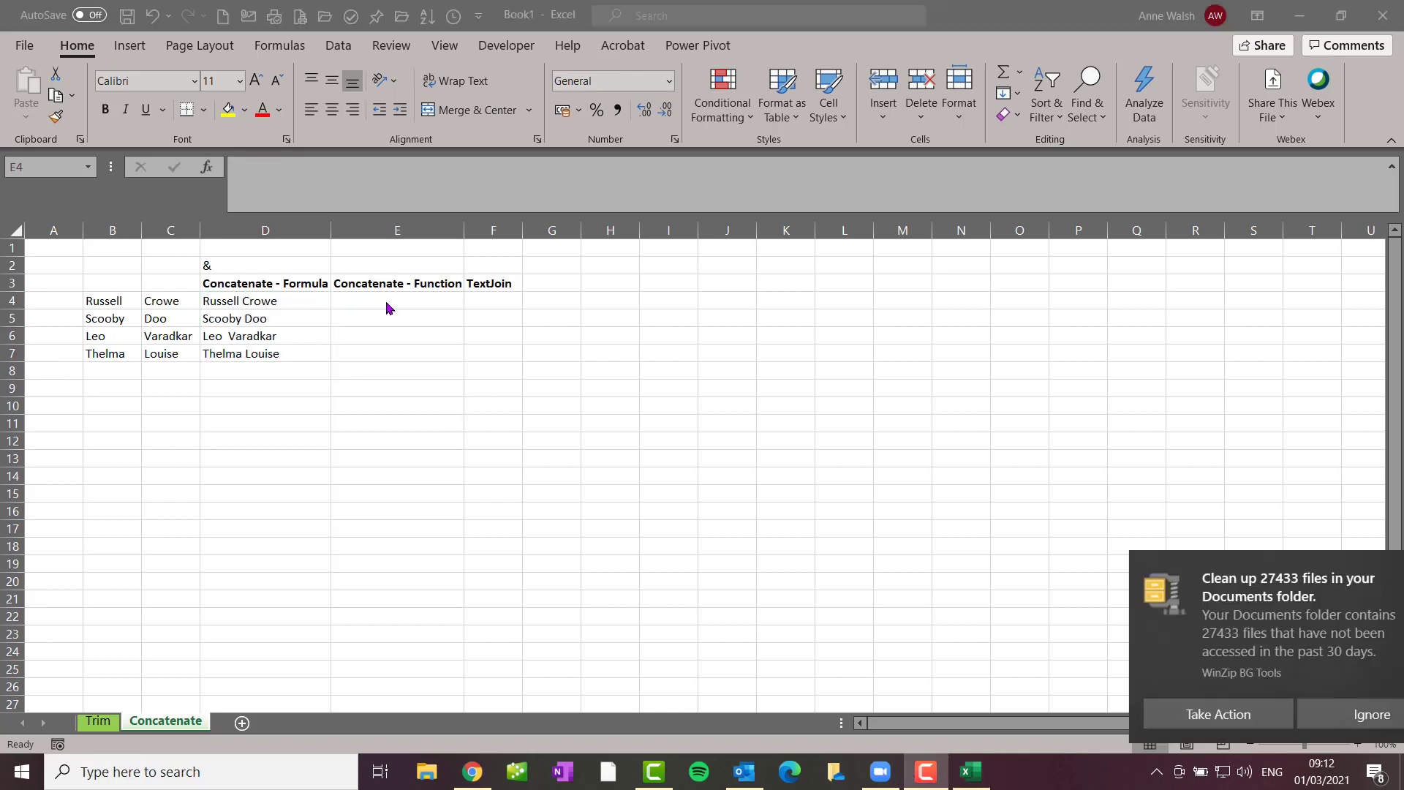
# - Join the first and last name in cell E4 with the CONCAT function, using B4, a space " " and C4 as the text arguments
pyautogui.click(388, 302)
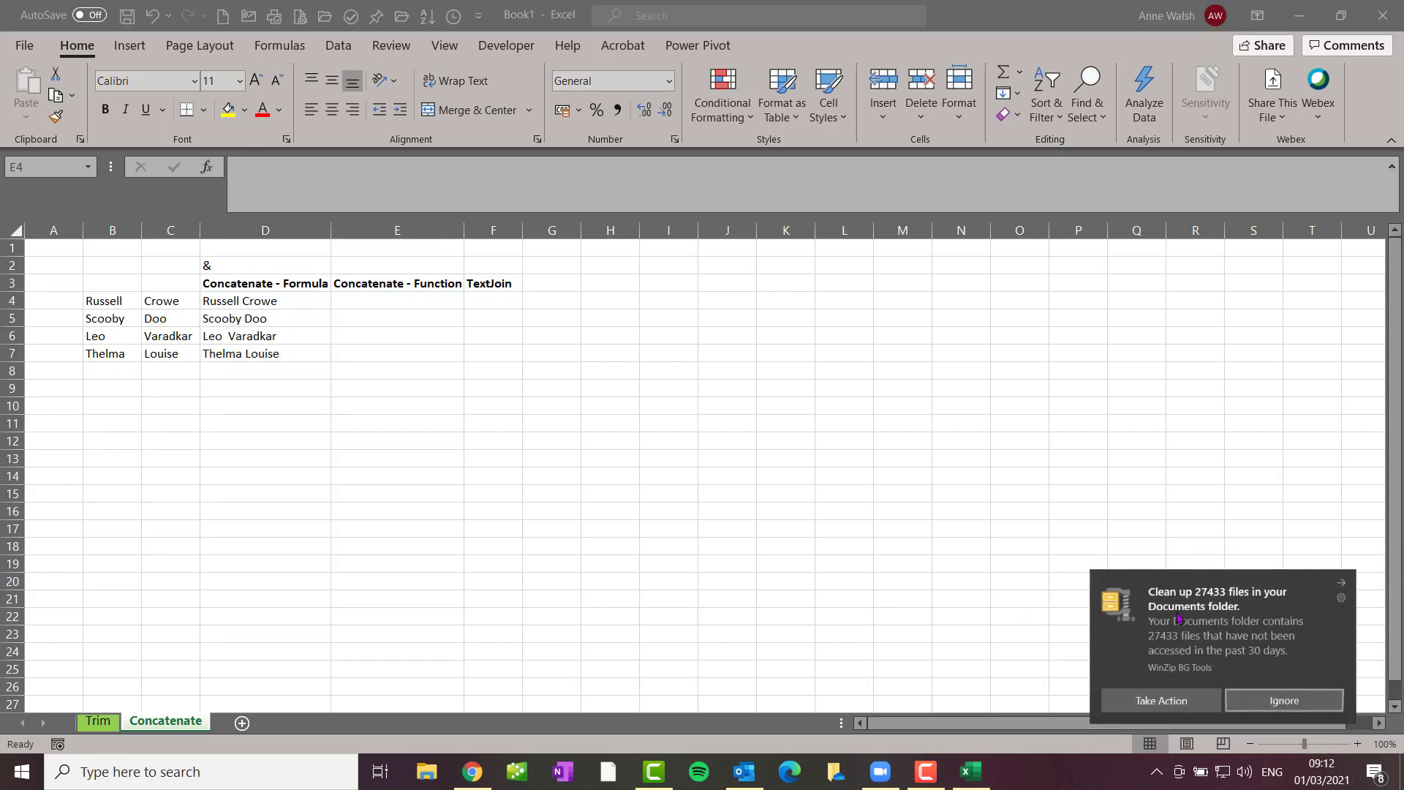
pyautogui.click(382, 303)
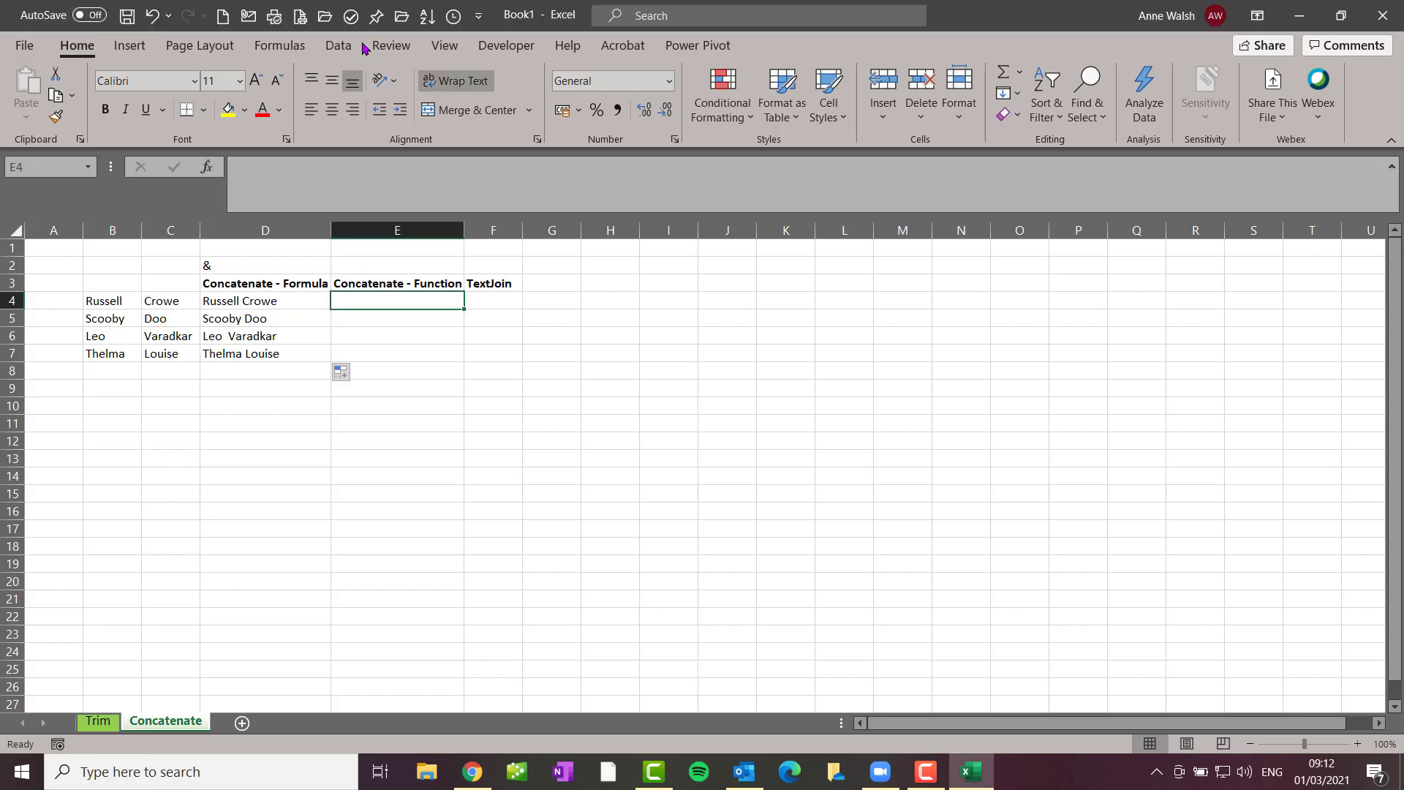
pyautogui.click(283, 48)
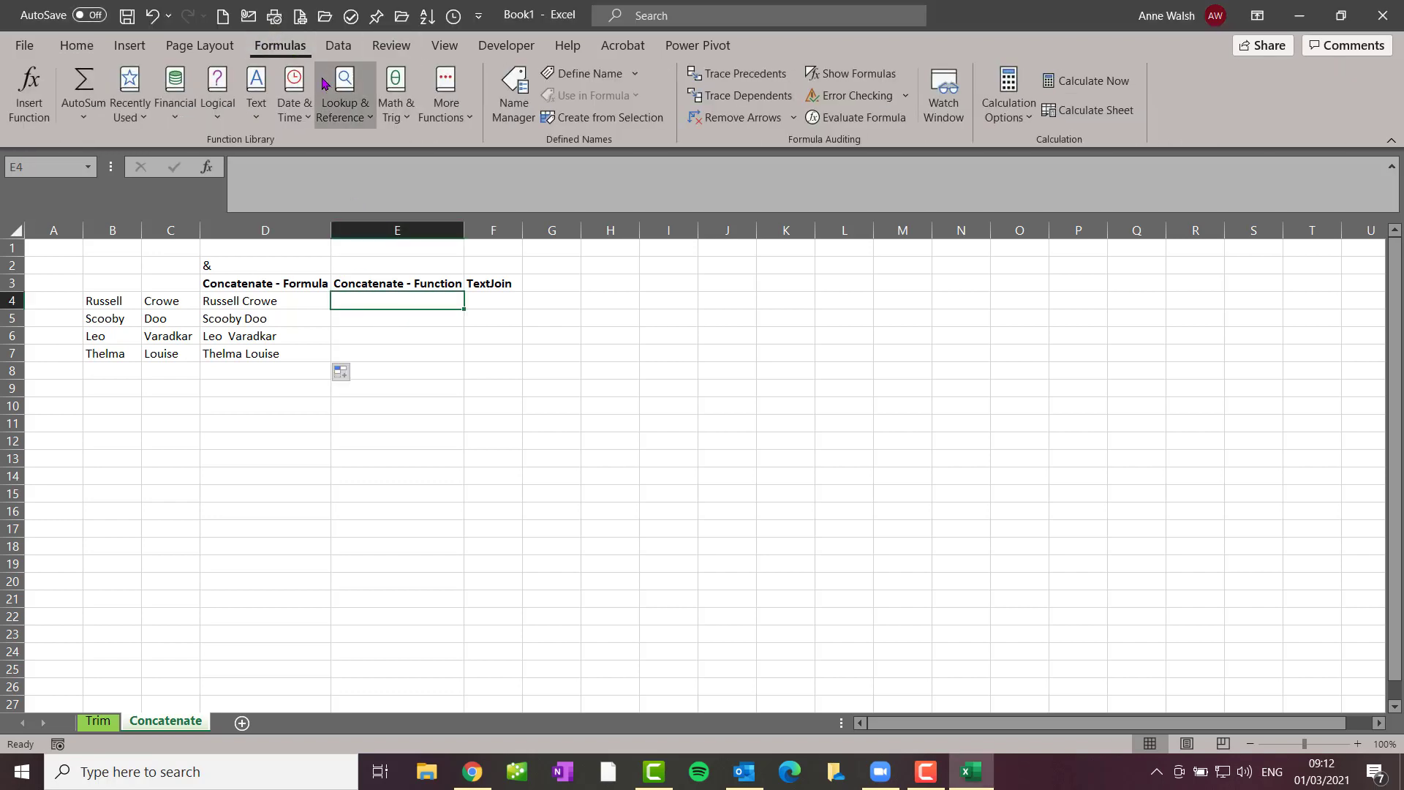
pyautogui.click(257, 117)
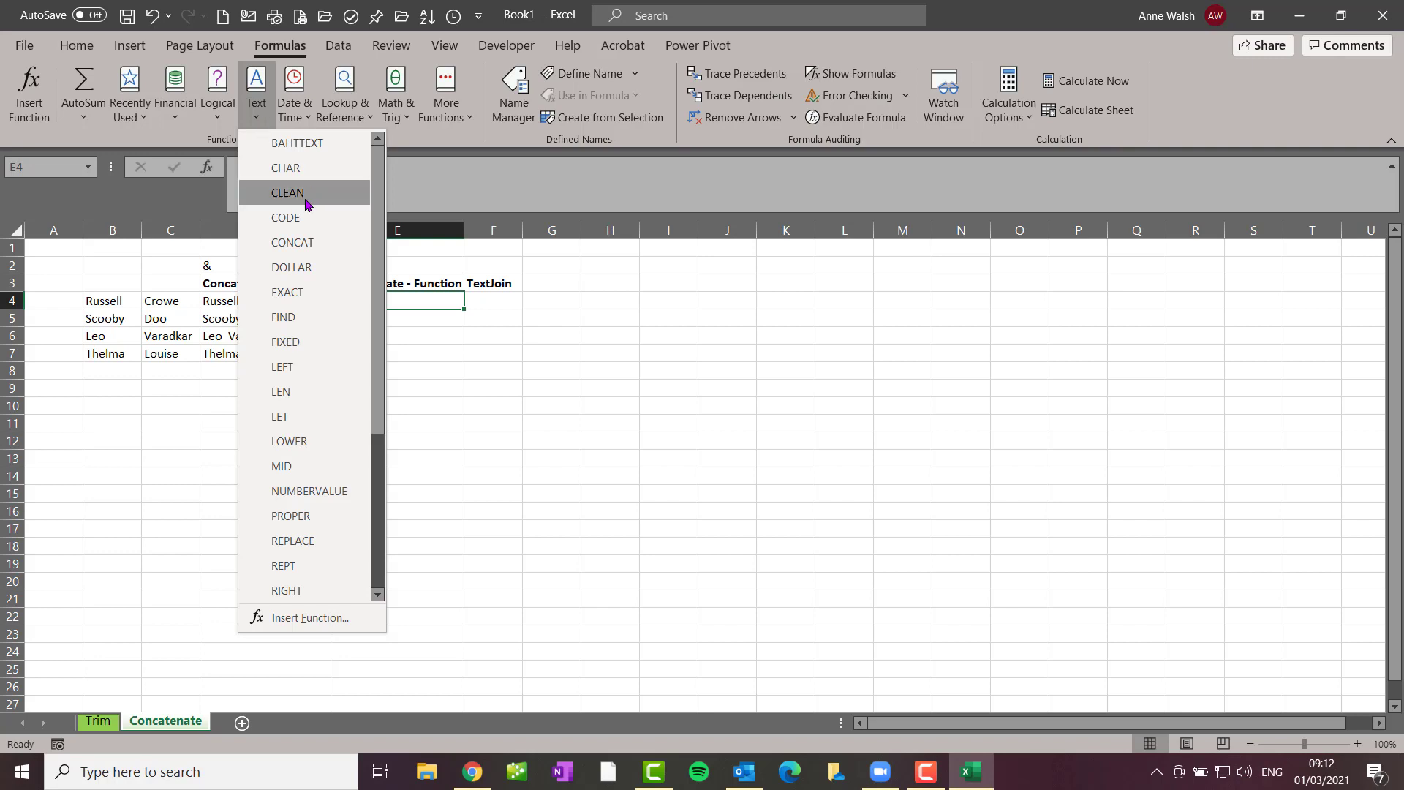
pyautogui.scroll(-4, 306, 201)
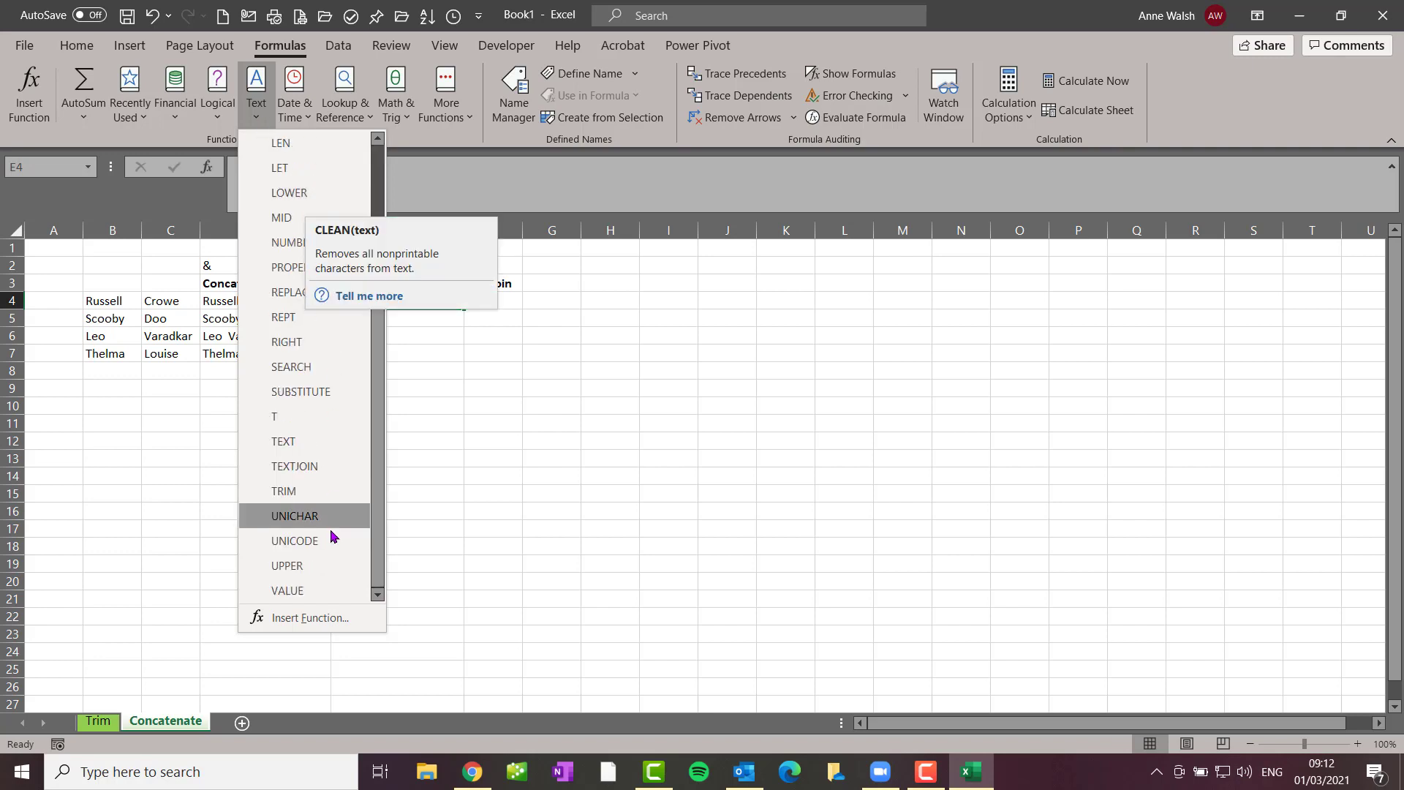
pyautogui.scroll(3, 304, 442)
pyautogui.scroll(1, 304, 441)
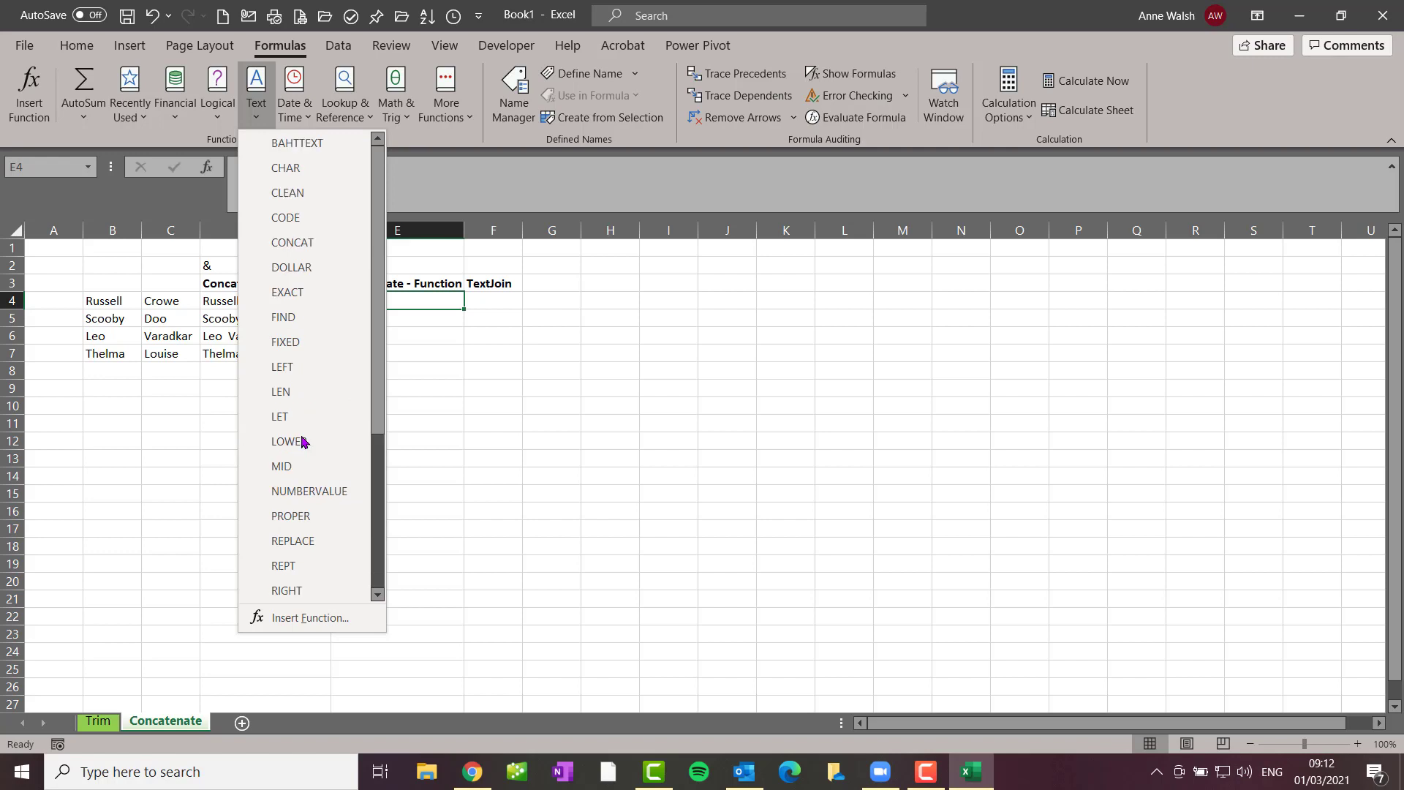
pyautogui.click(314, 249)
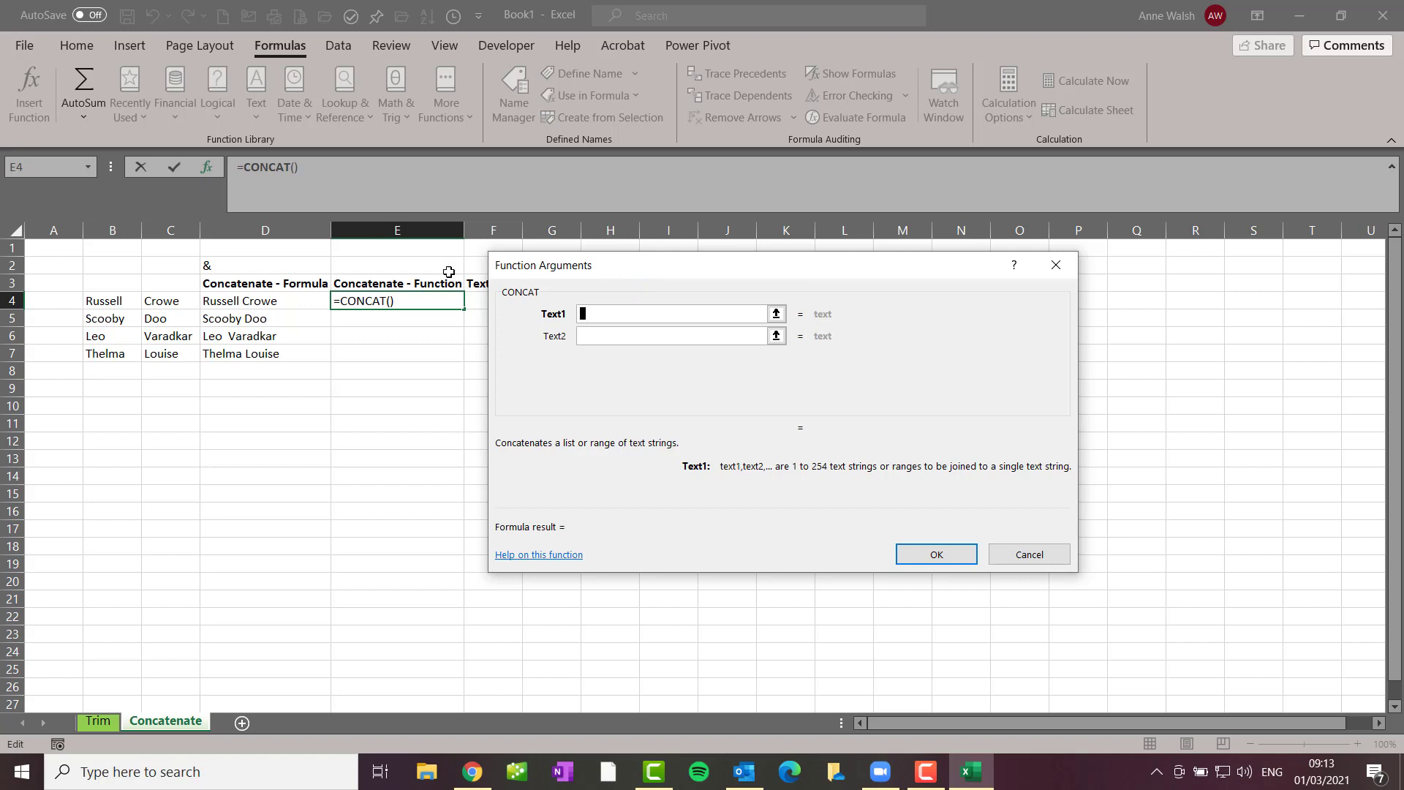
pyautogui.click(95, 300)
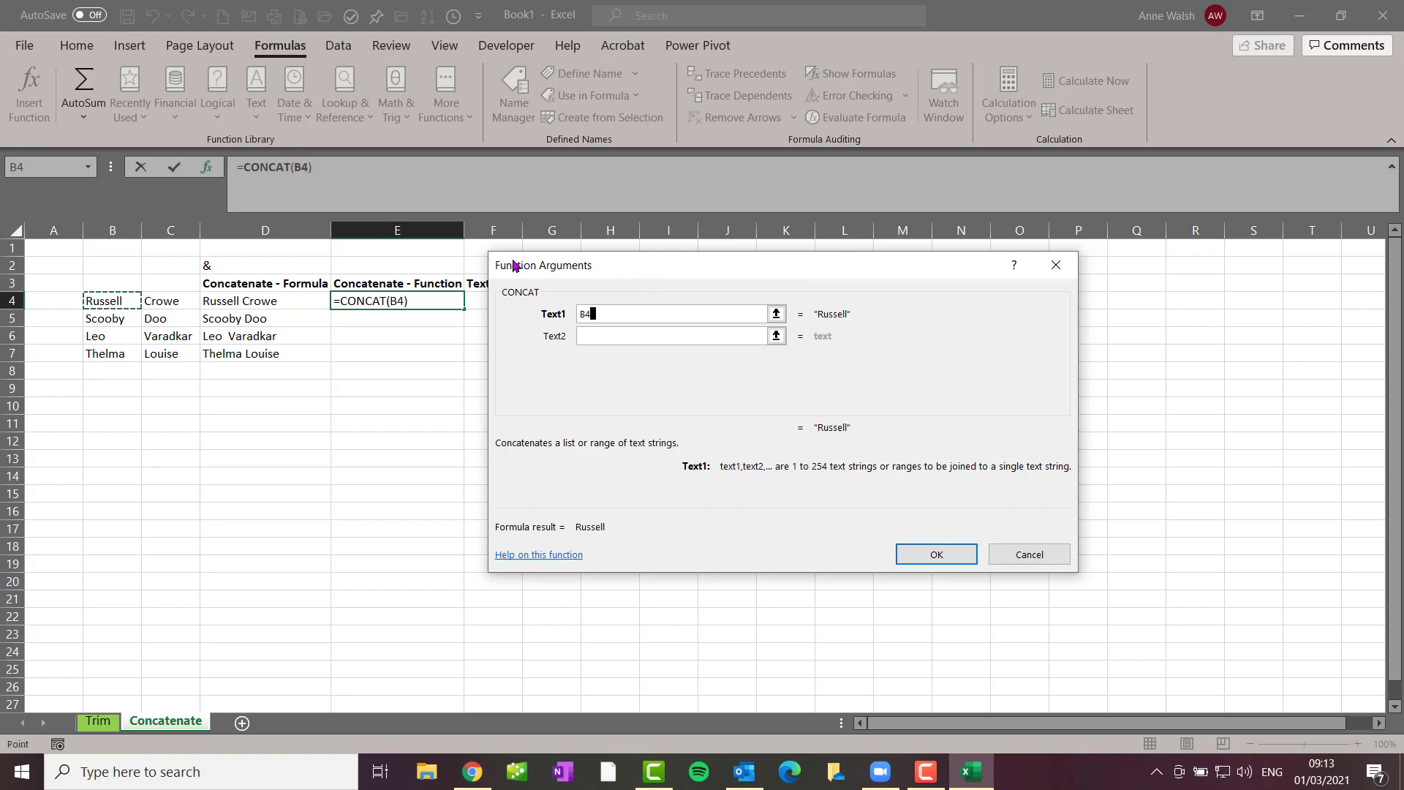
pyautogui.click(630, 332)
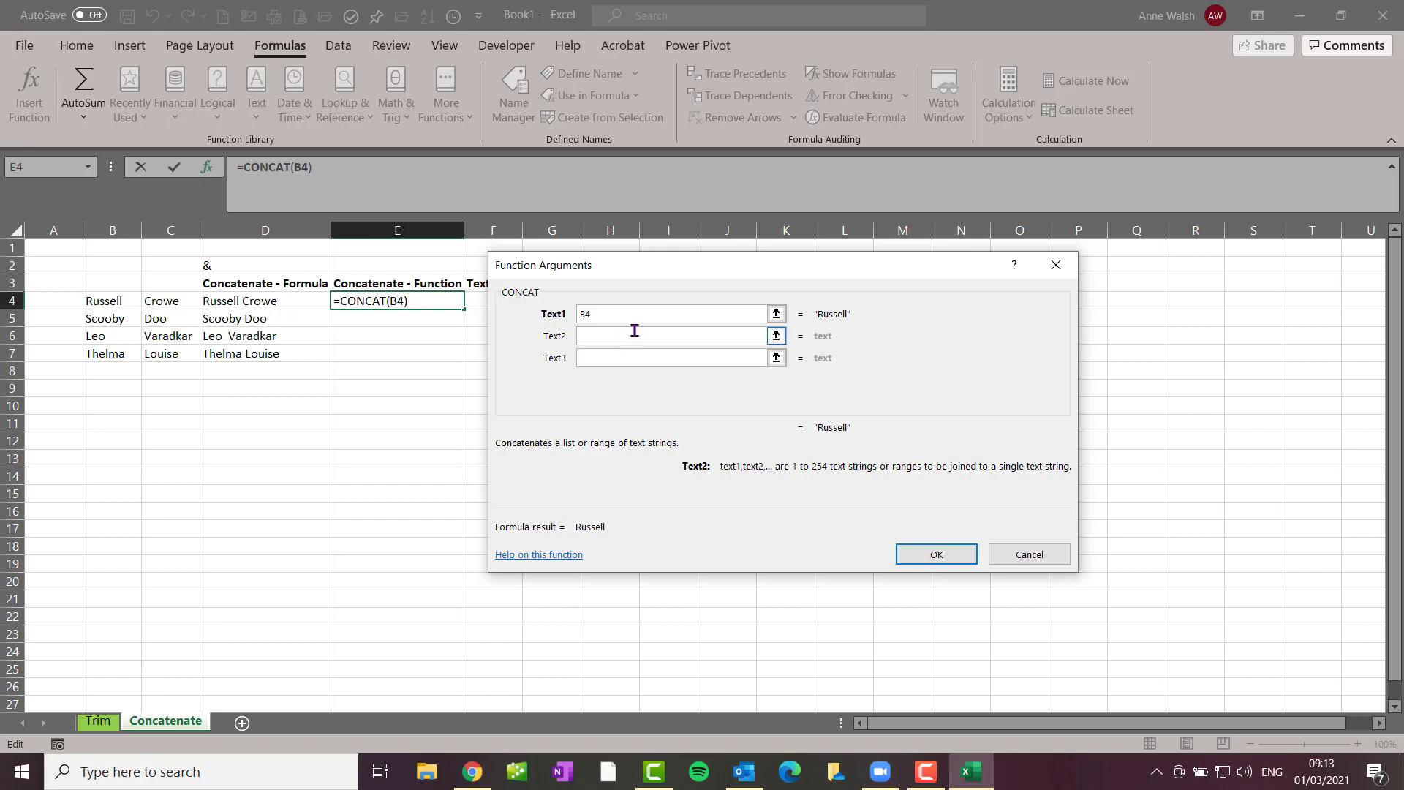
pyautogui.write('" "')
pyautogui.click(601, 351)
pyautogui.click(189, 302)
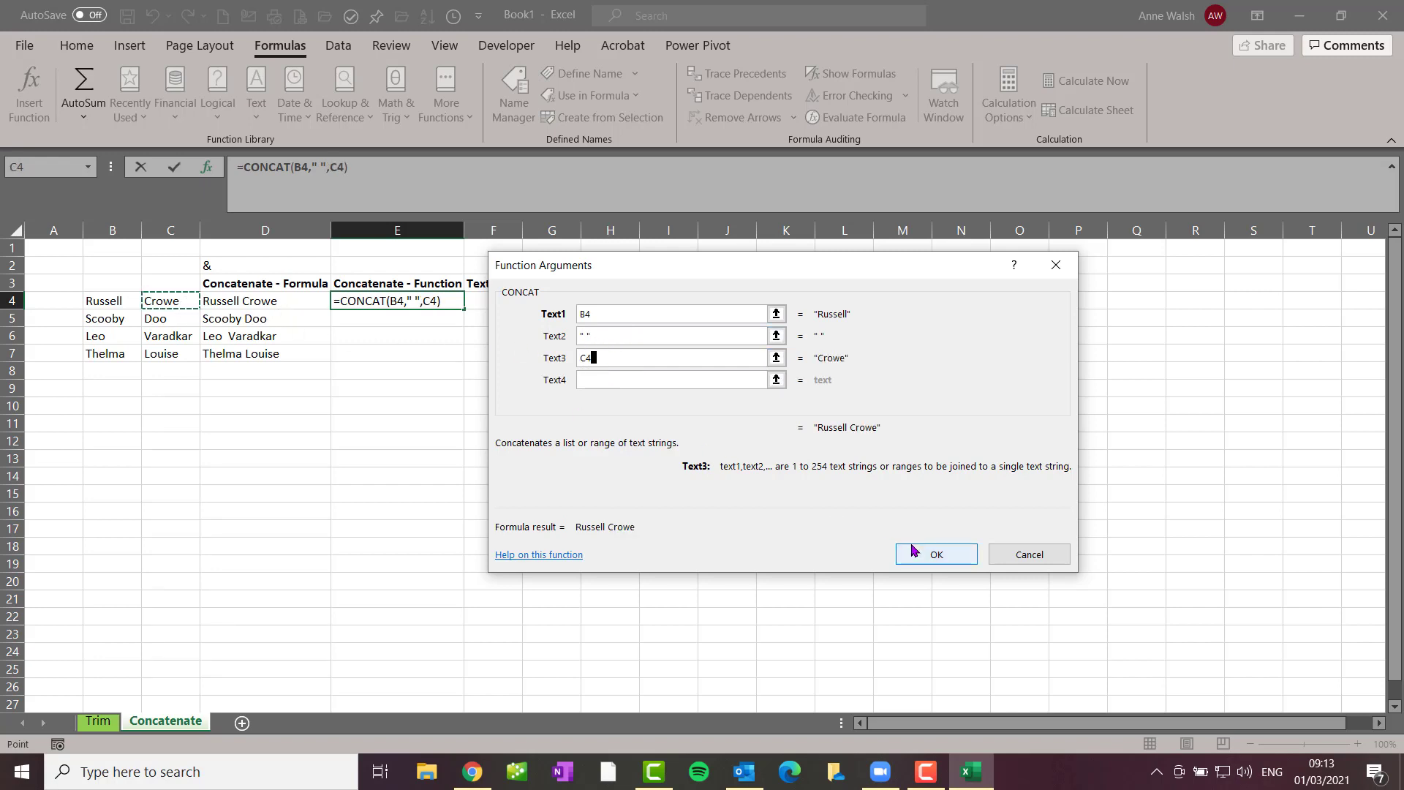
pyautogui.click(935, 551)
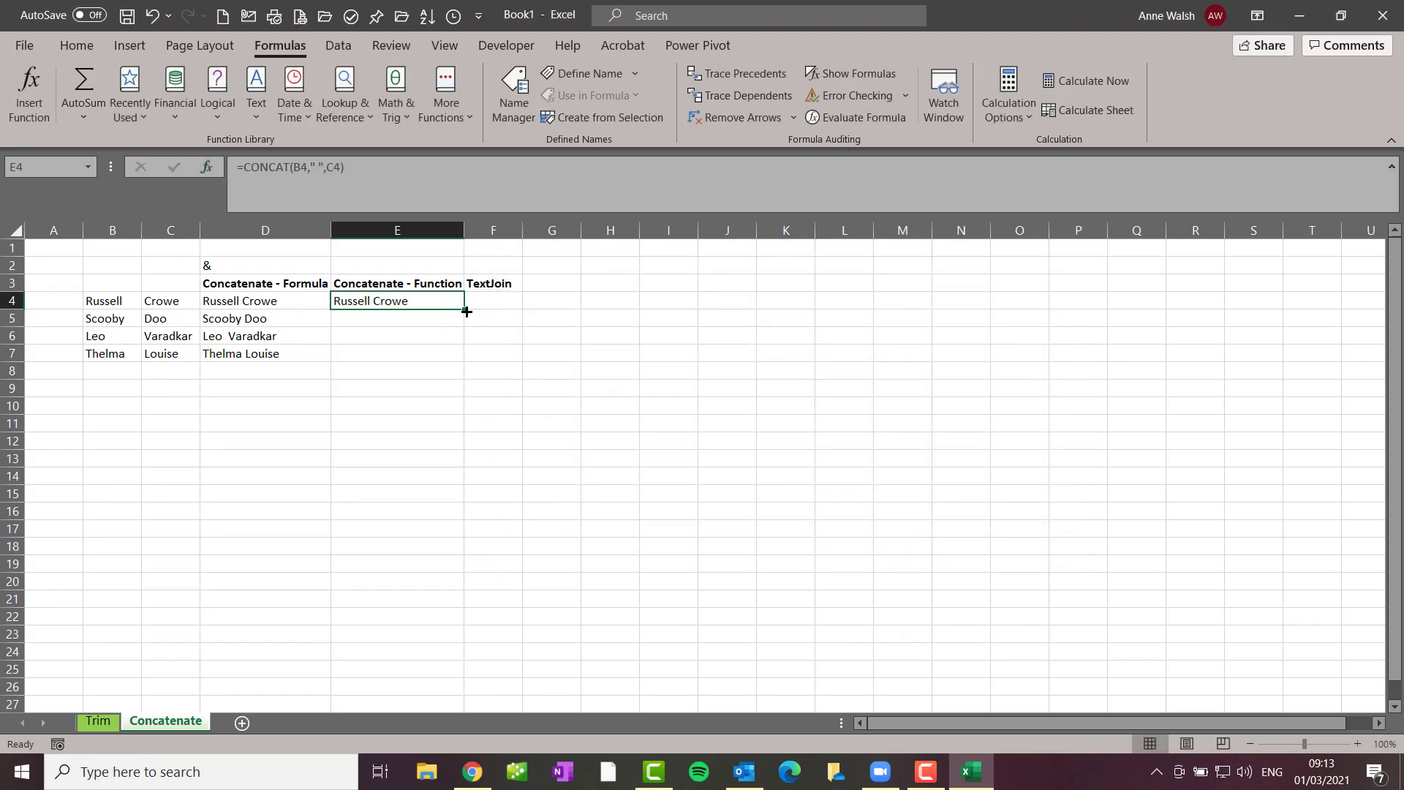
# - Fill the CONCAT formula from E4 down to E7 and widen columns E and F
pyautogui.doubleClick(465, 307)
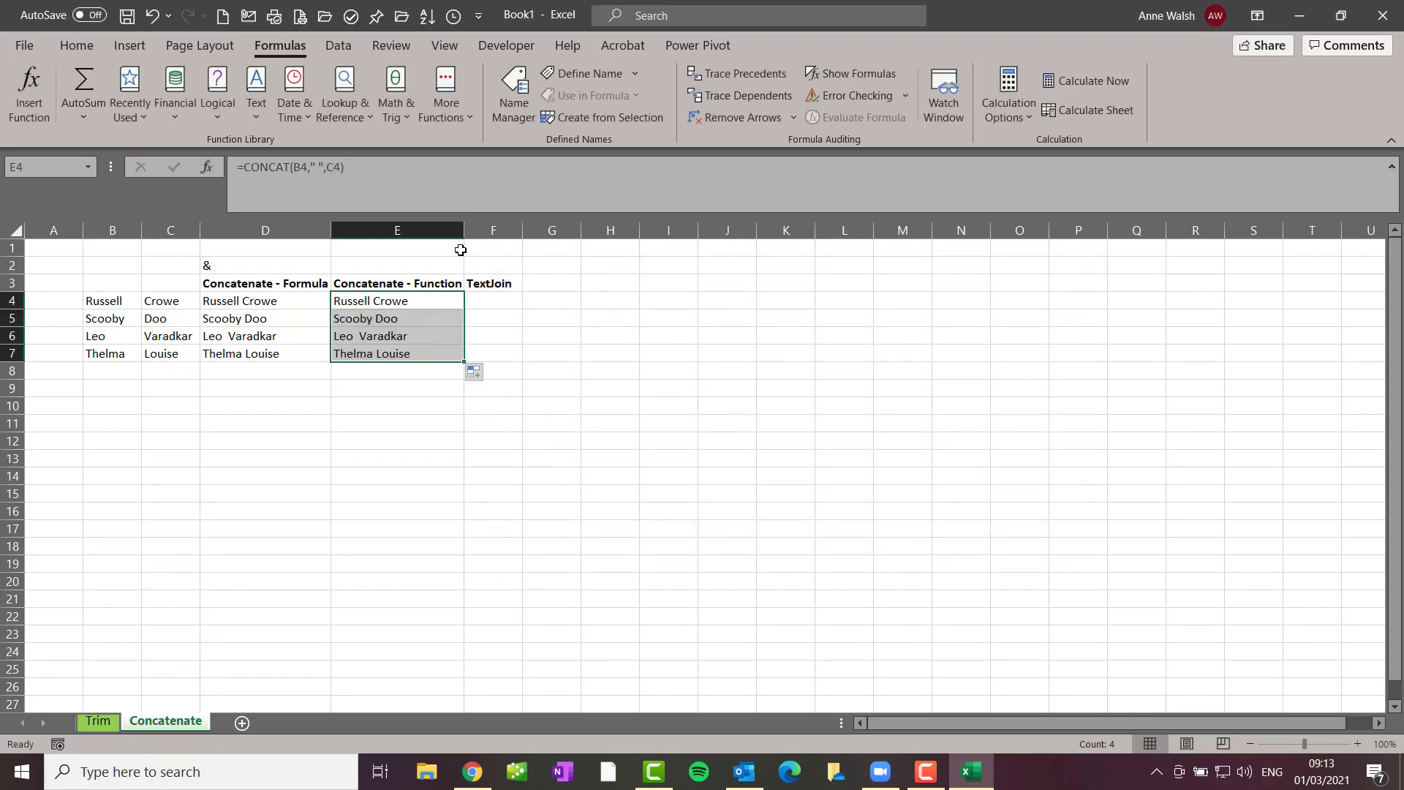
pyautogui.moveTo(463, 233); pyautogui.dragTo(578, 224)
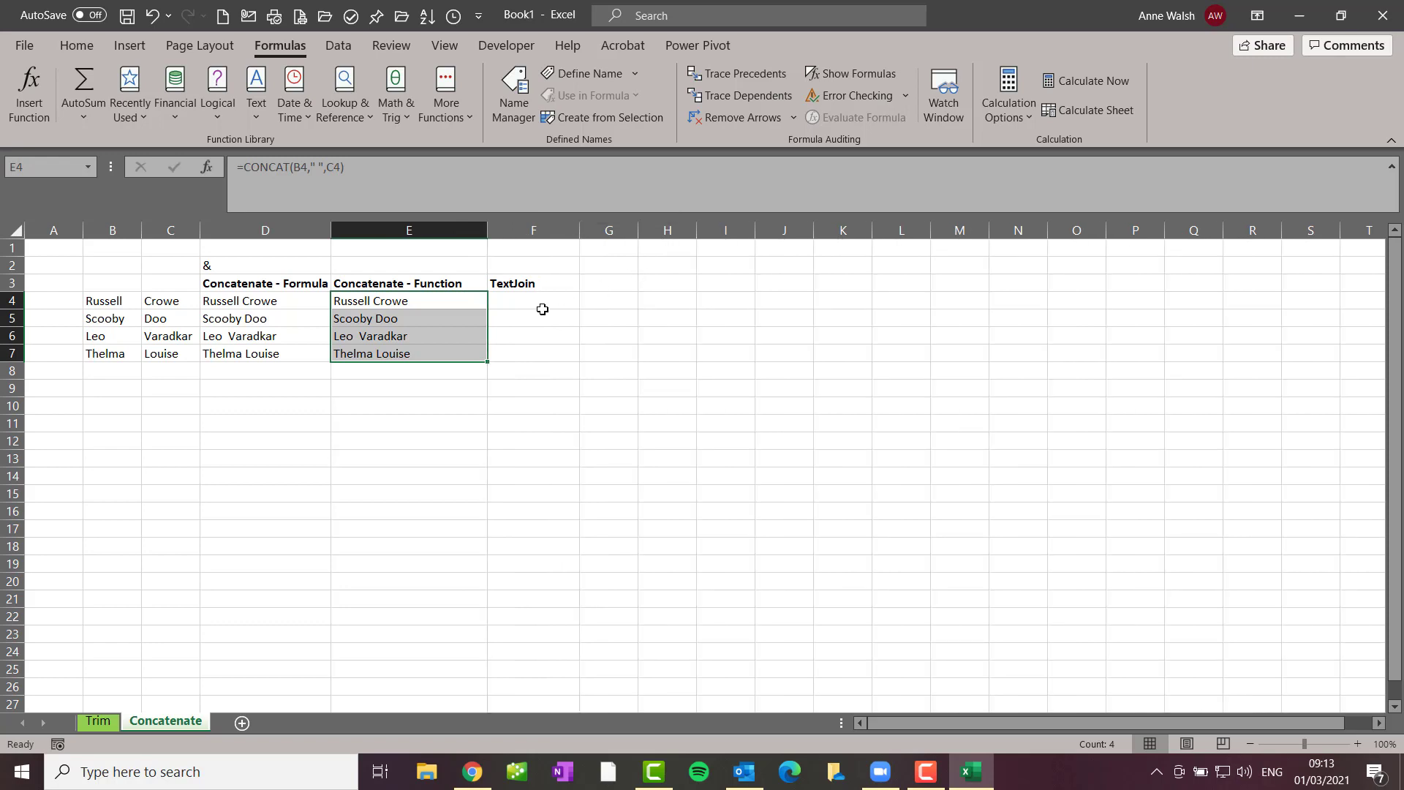
# - Join B4 and C4 in cell F4 with the TEXTJOIN function, using a space " " as the delimiter and leaving Ignore_empty blank
pyautogui.click(540, 307)
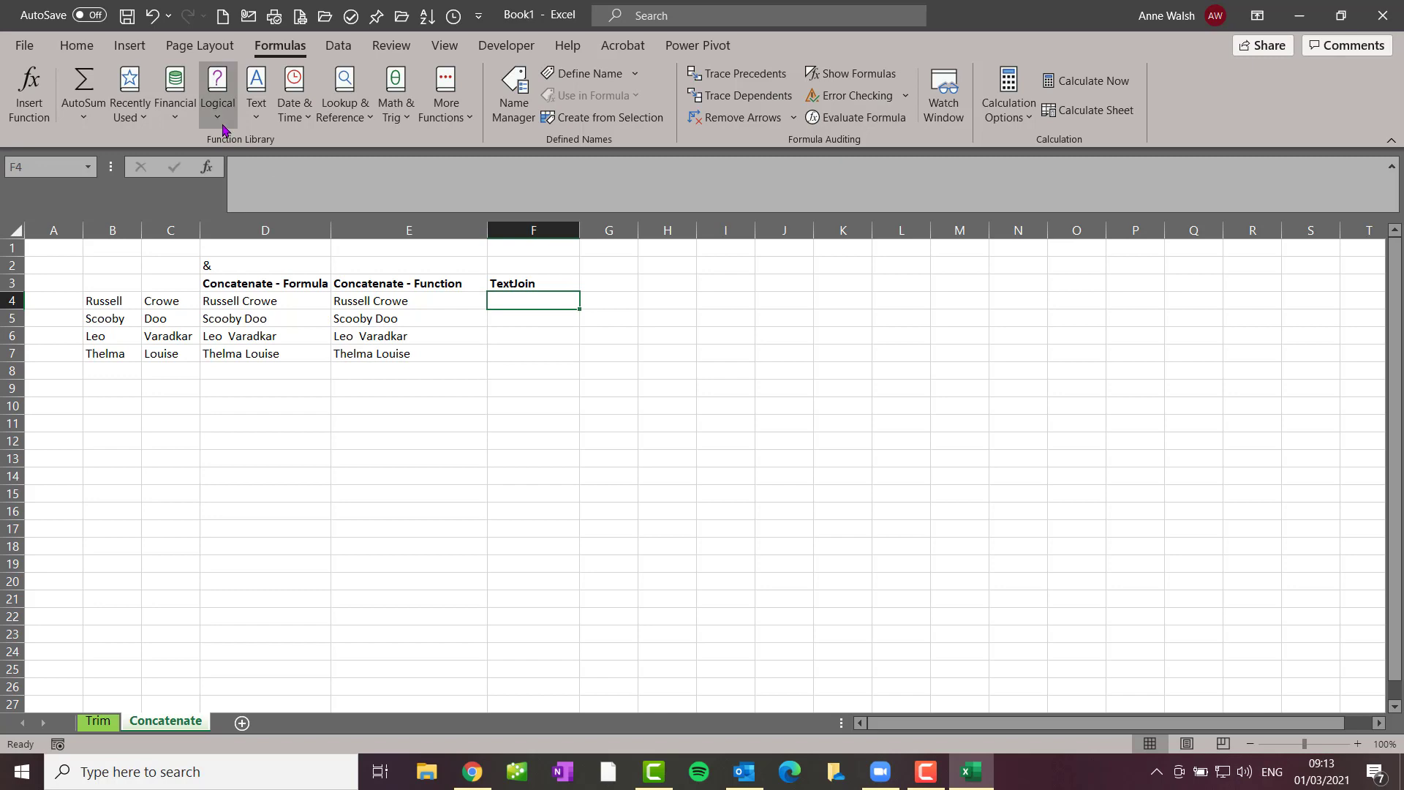
pyautogui.click(260, 110)
pyautogui.scroll(-4, 283, 275)
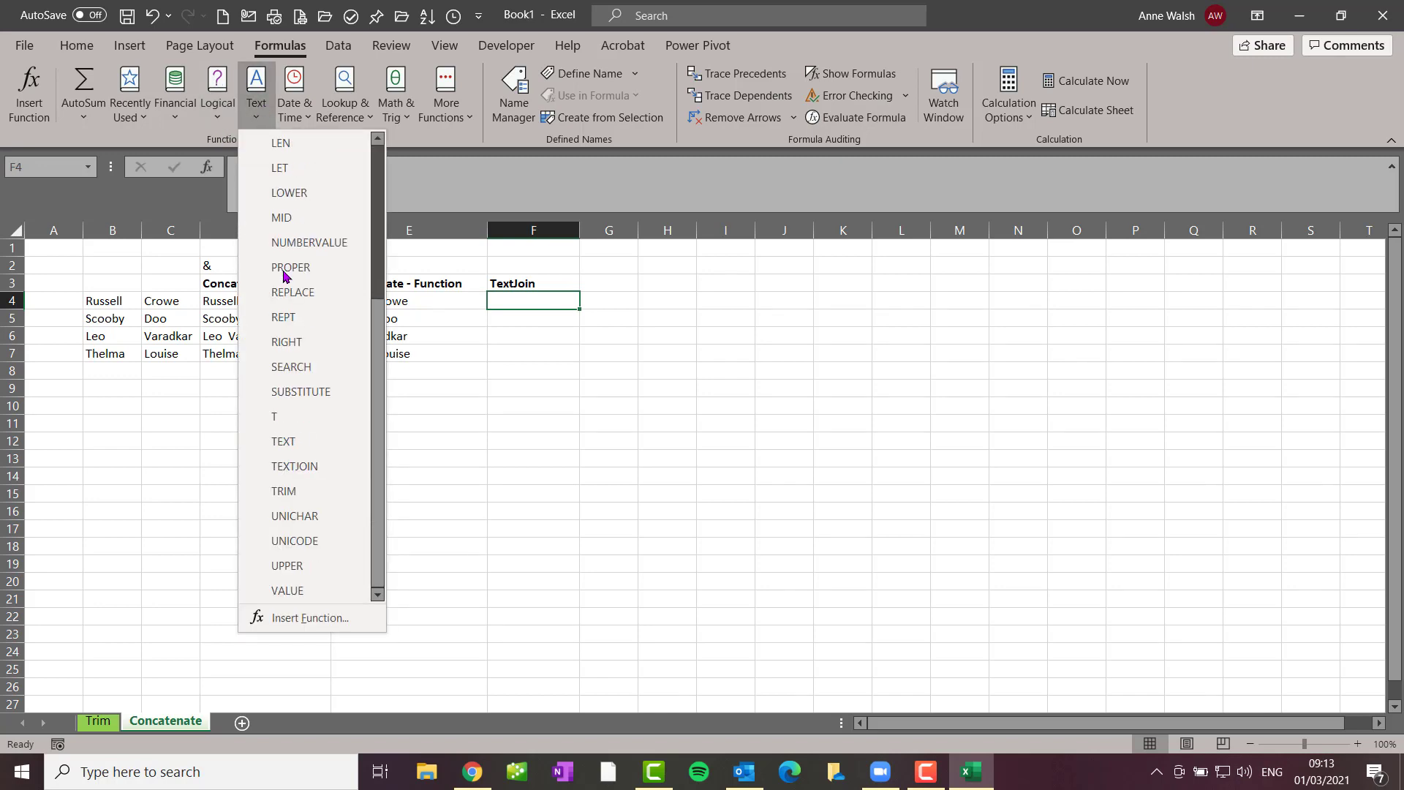
pyautogui.click(313, 466)
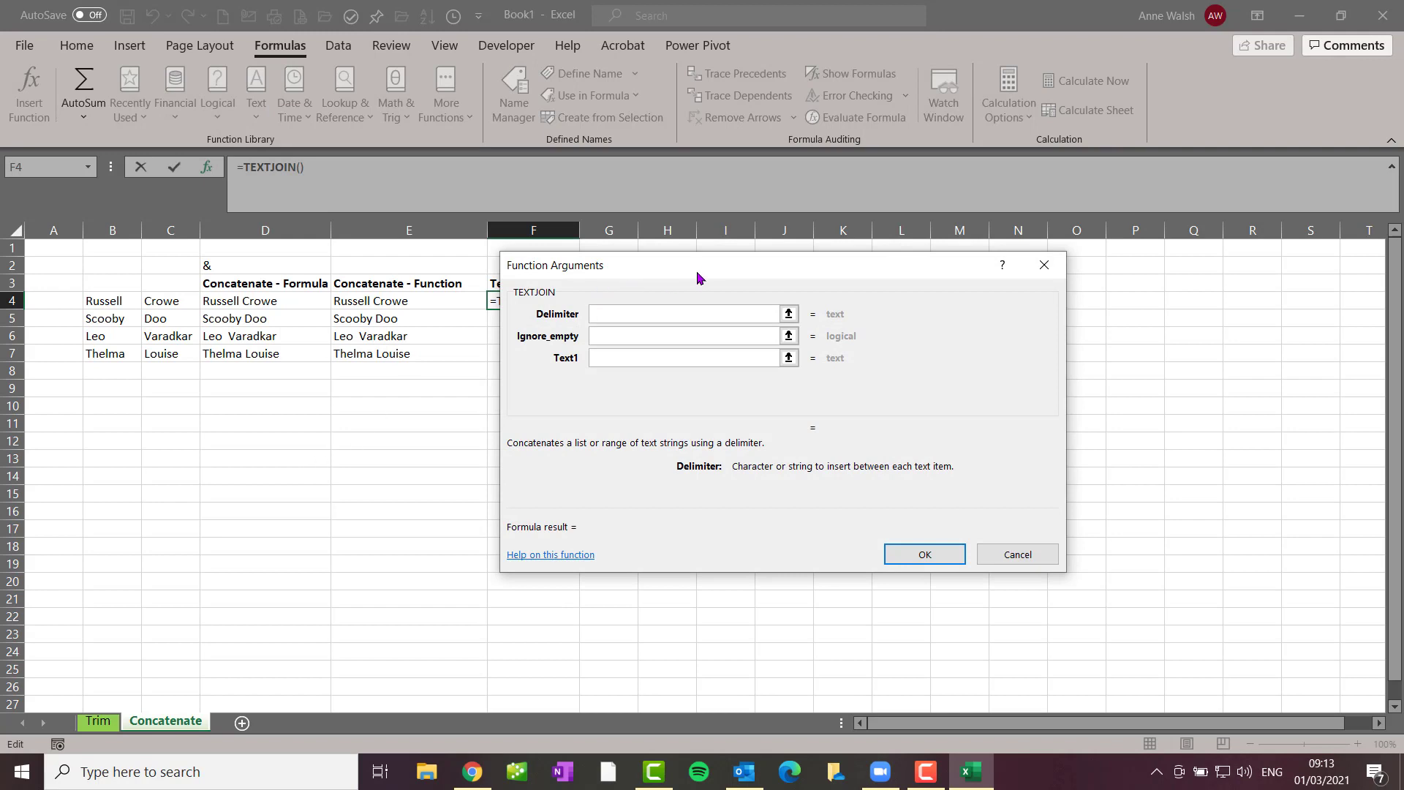
pyautogui.moveTo(700, 260); pyautogui.dragTo(763, 278)
pyautogui.click(683, 347)
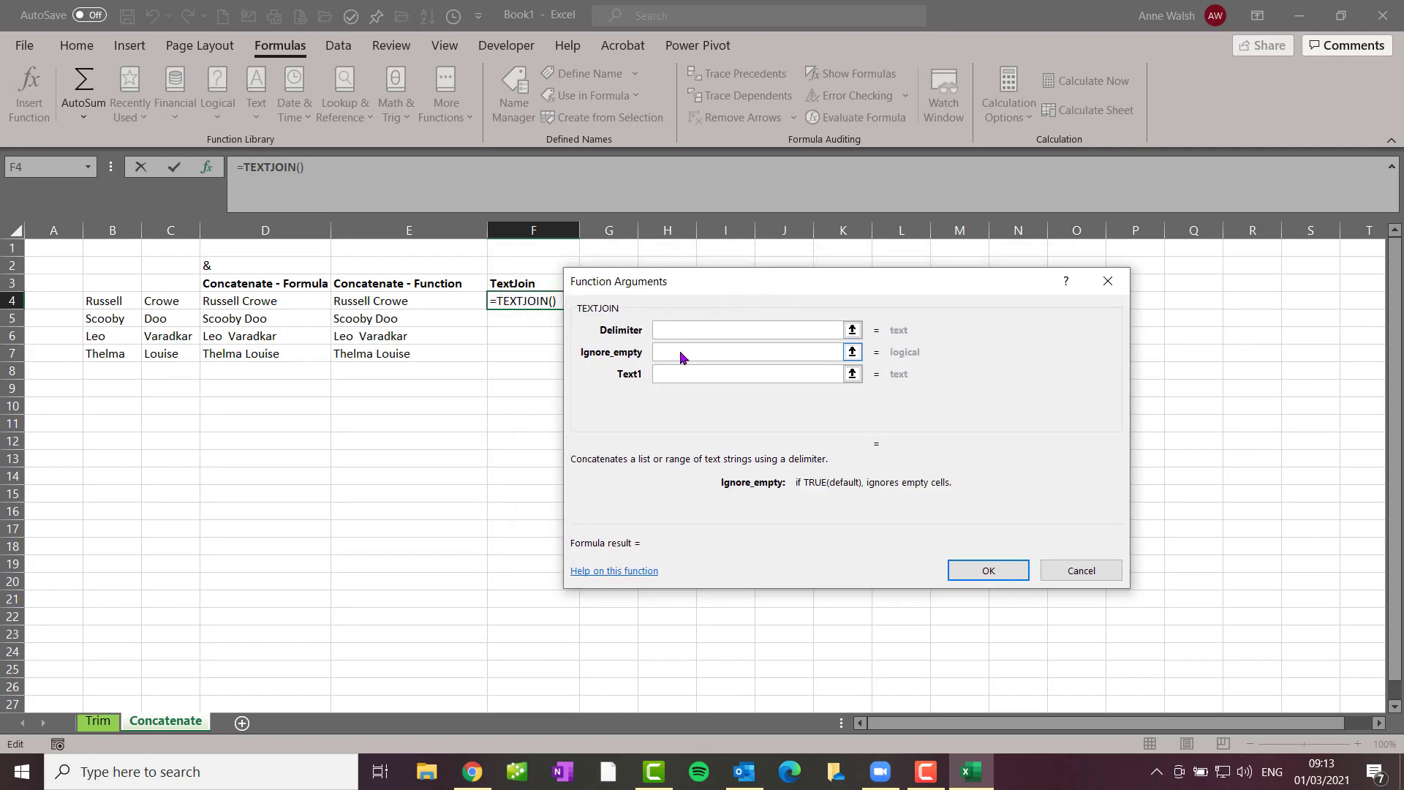
pyautogui.click(684, 372)
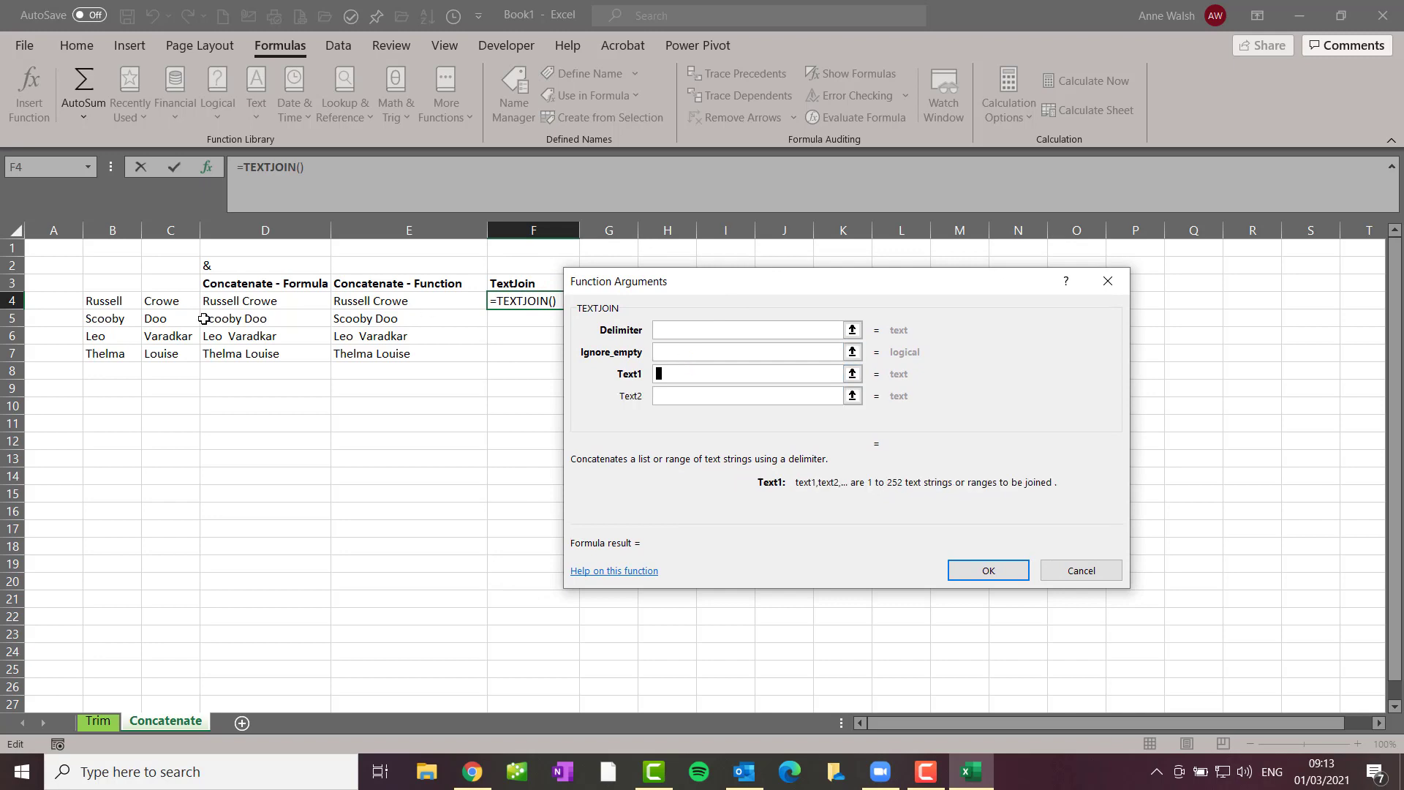
pyautogui.click(116, 302)
pyautogui.click(688, 395)
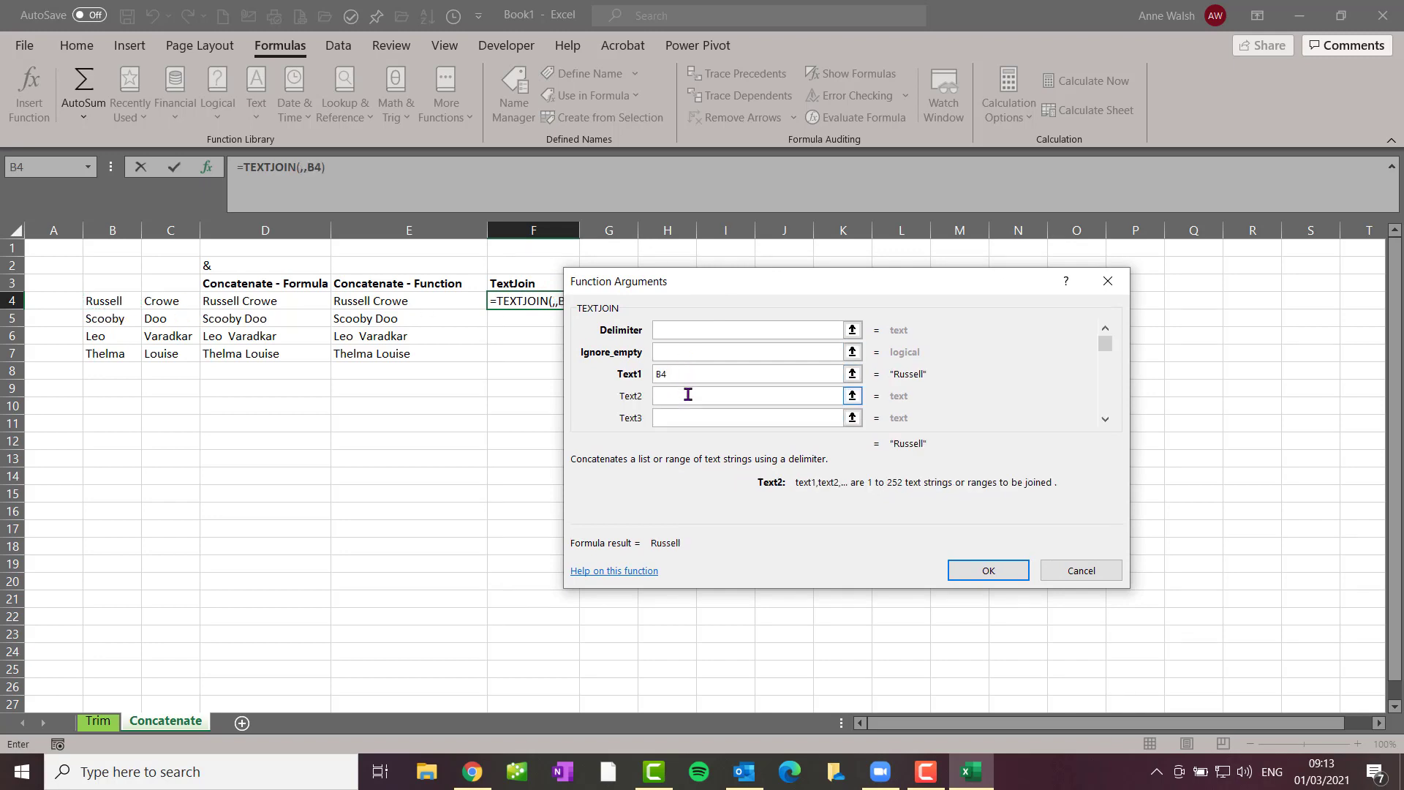
pyautogui.click(673, 326)
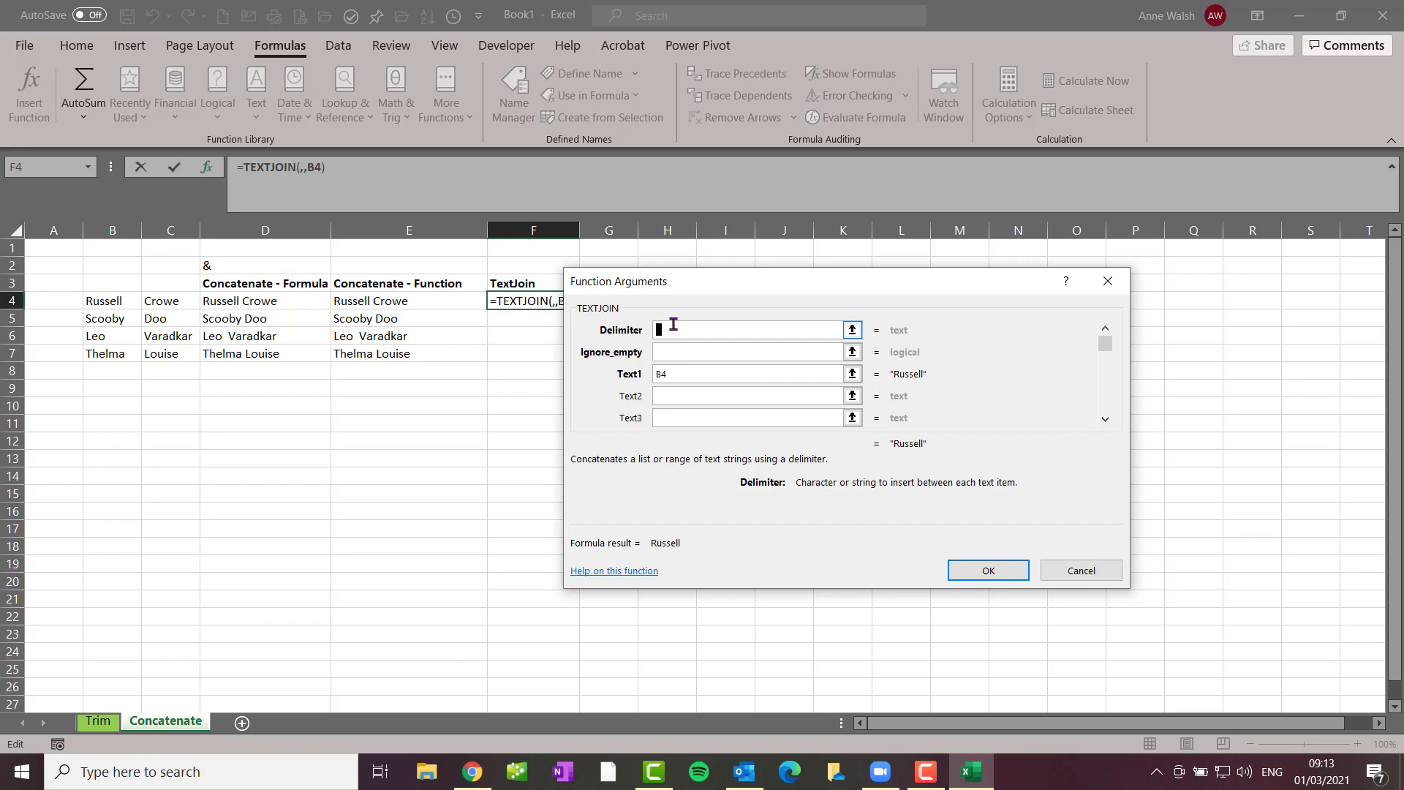
pyautogui.write('" "')
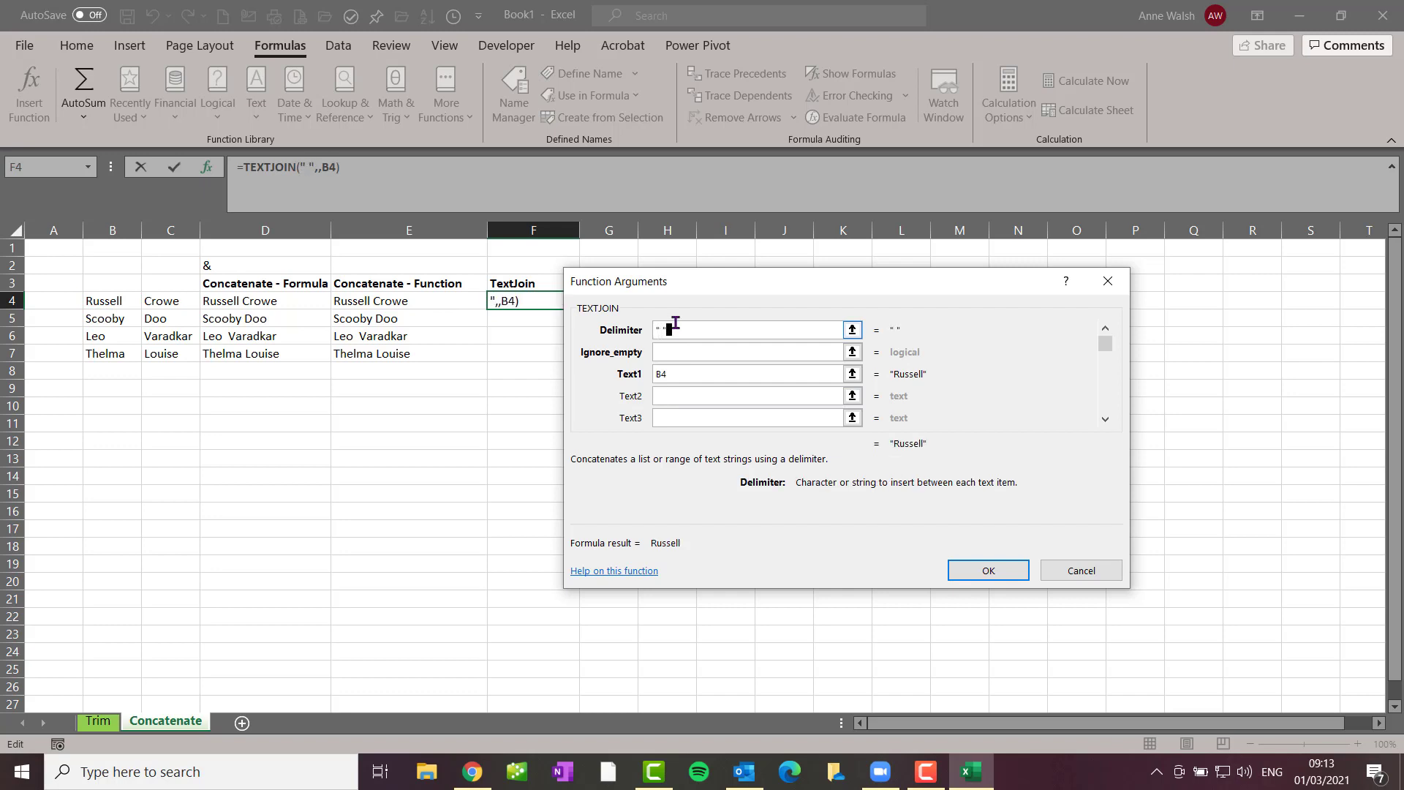
pyautogui.click(688, 393)
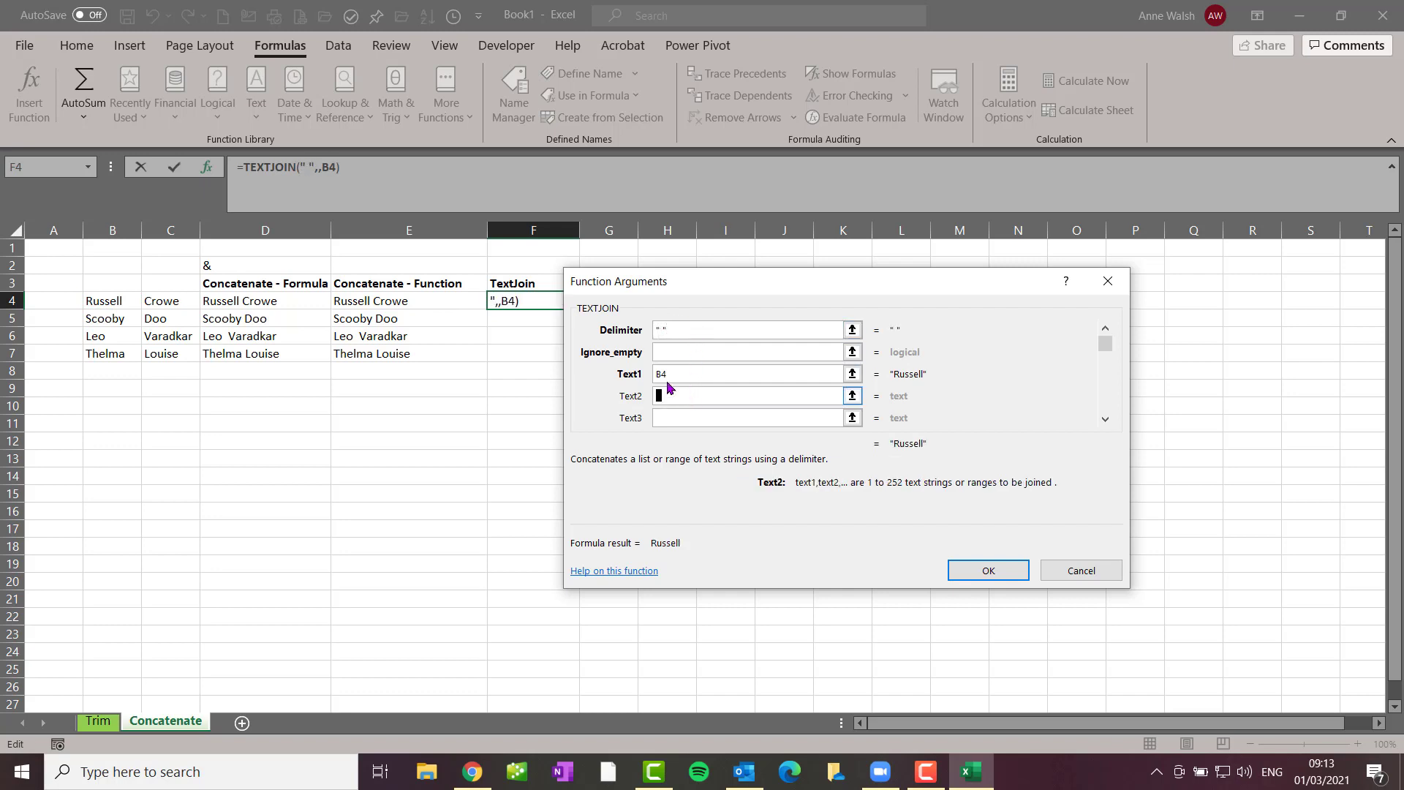
pyautogui.click(176, 304)
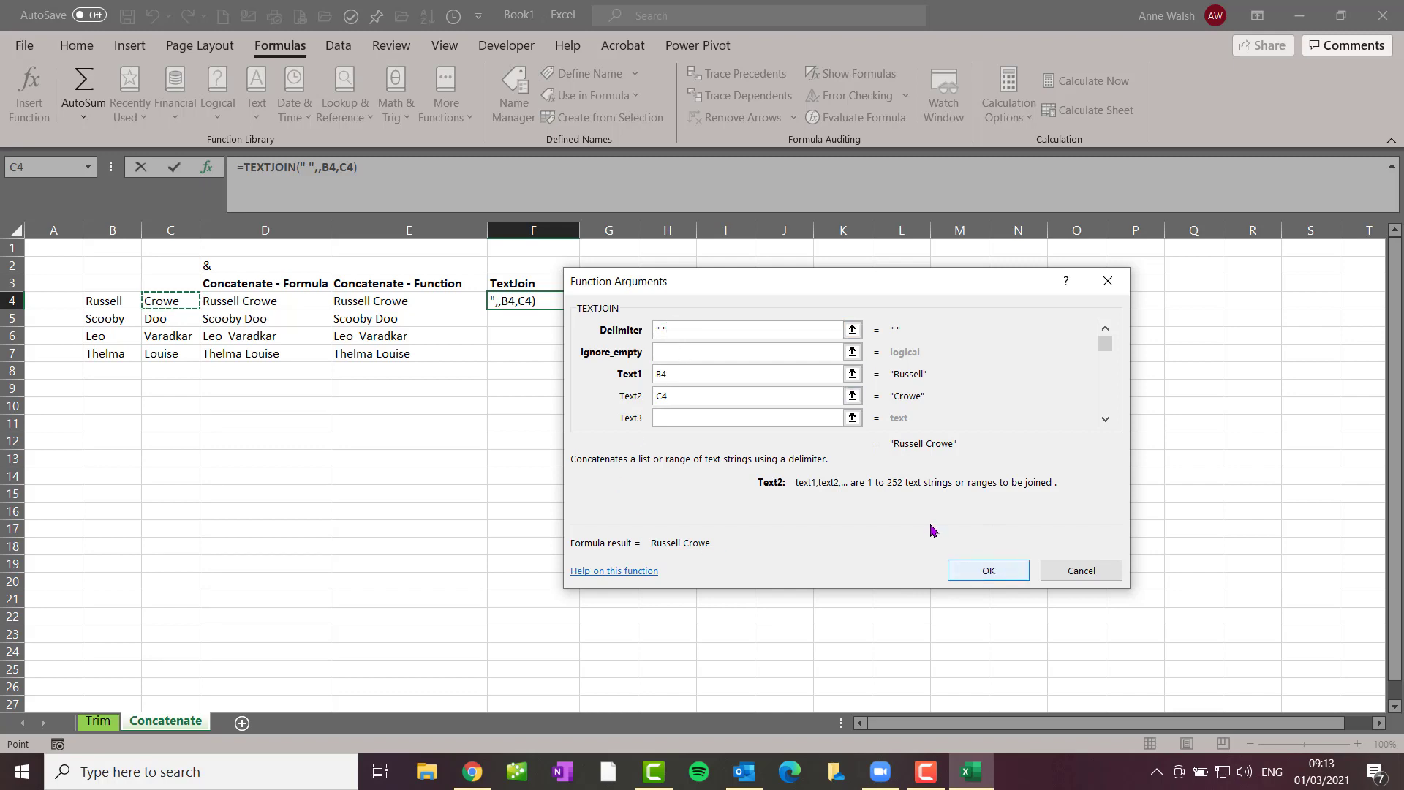
pyautogui.click(989, 572)
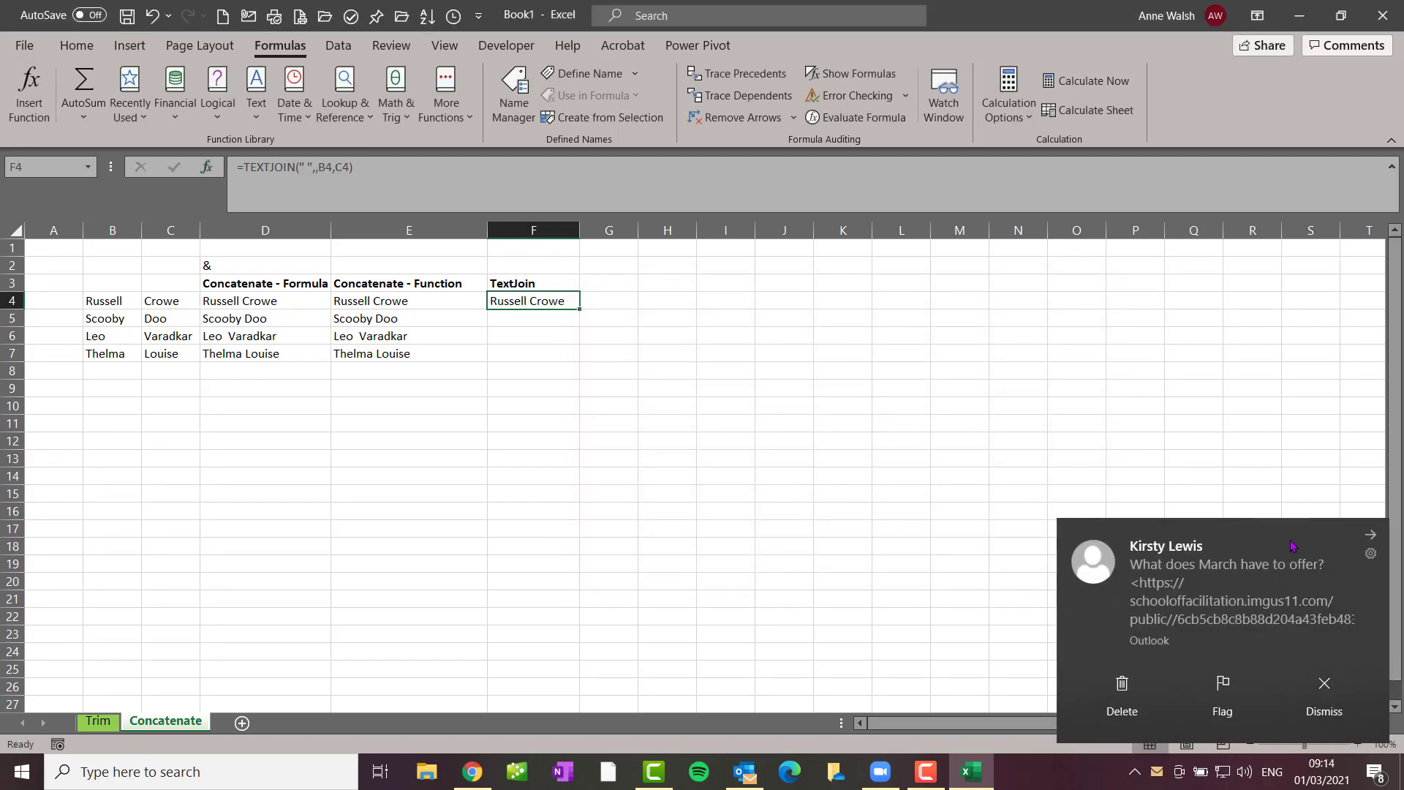
# - Fill the TEXTJOIN formula from F4 down to F7 and widen columns D, E and F
pyautogui.click(1368, 537)
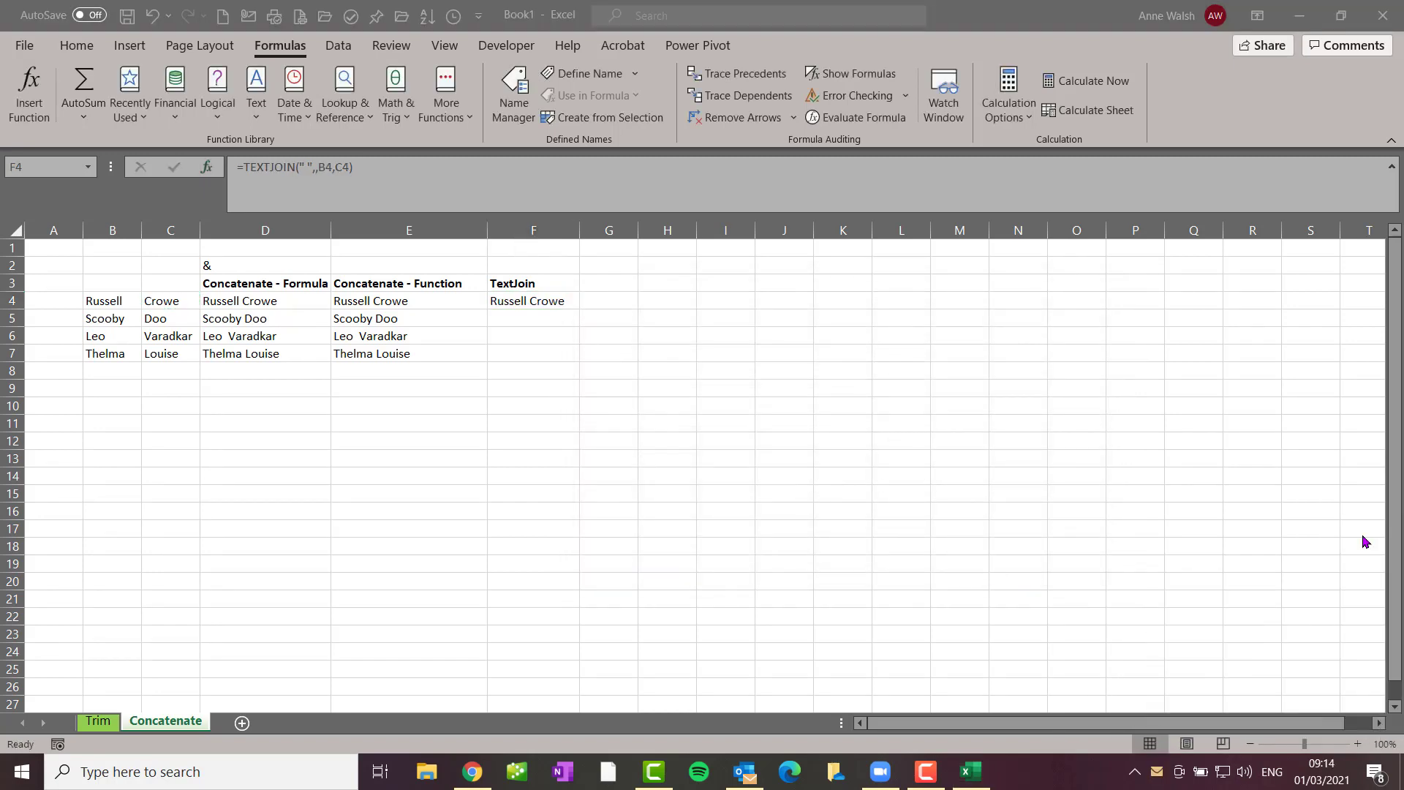
pyautogui.doubleClick(581, 309)
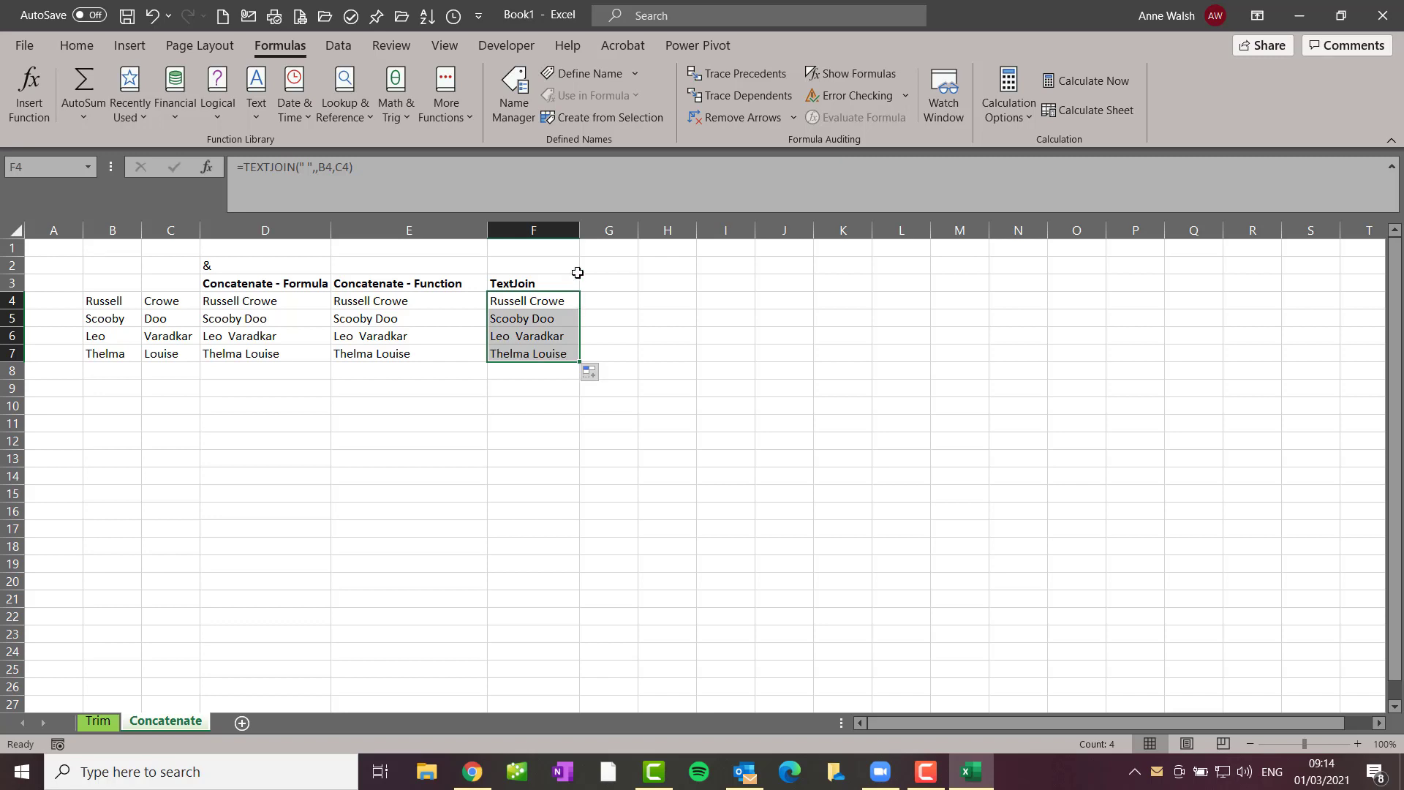
pyautogui.moveTo(580, 231); pyautogui.dragTo(603, 231)
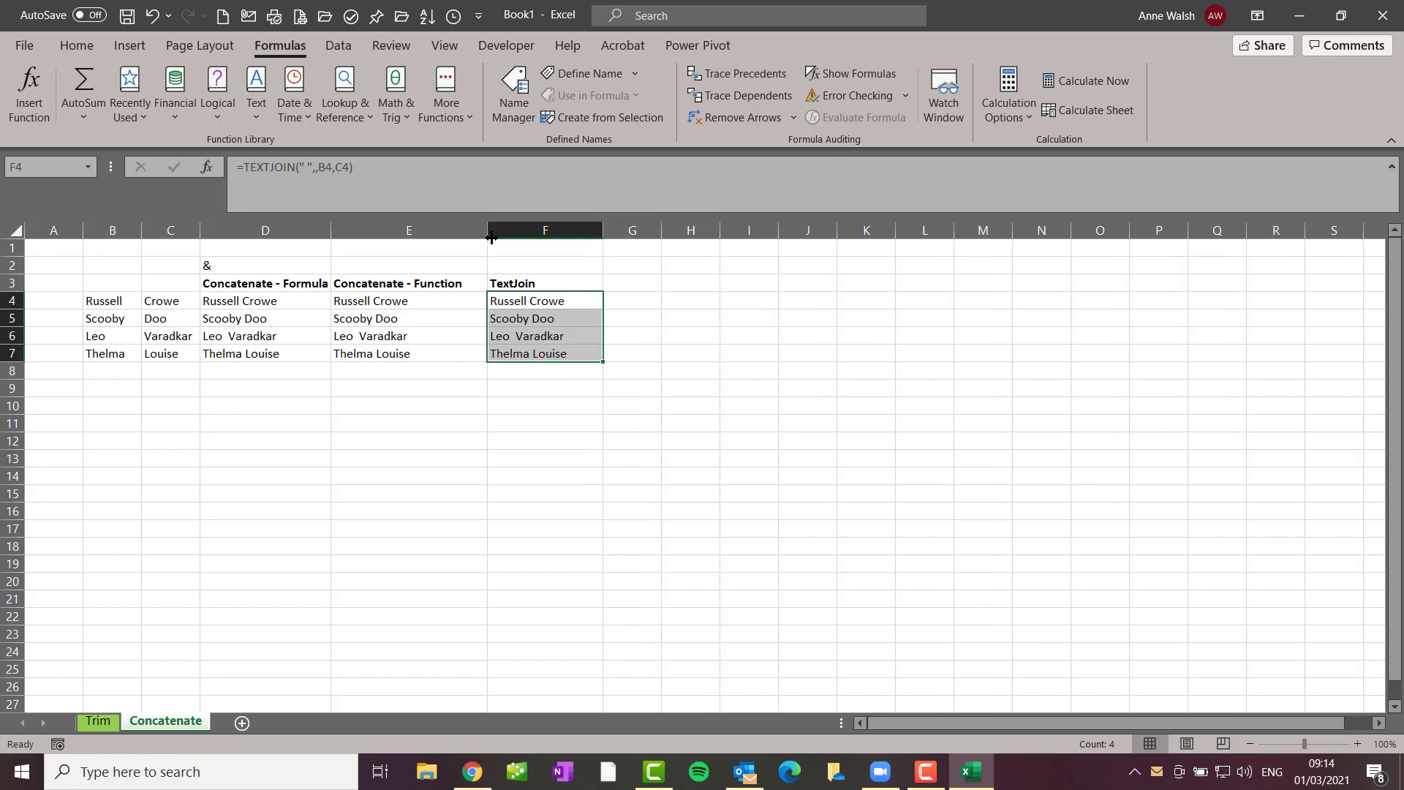
pyautogui.moveTo(333, 231); pyautogui.dragTo(354, 230)
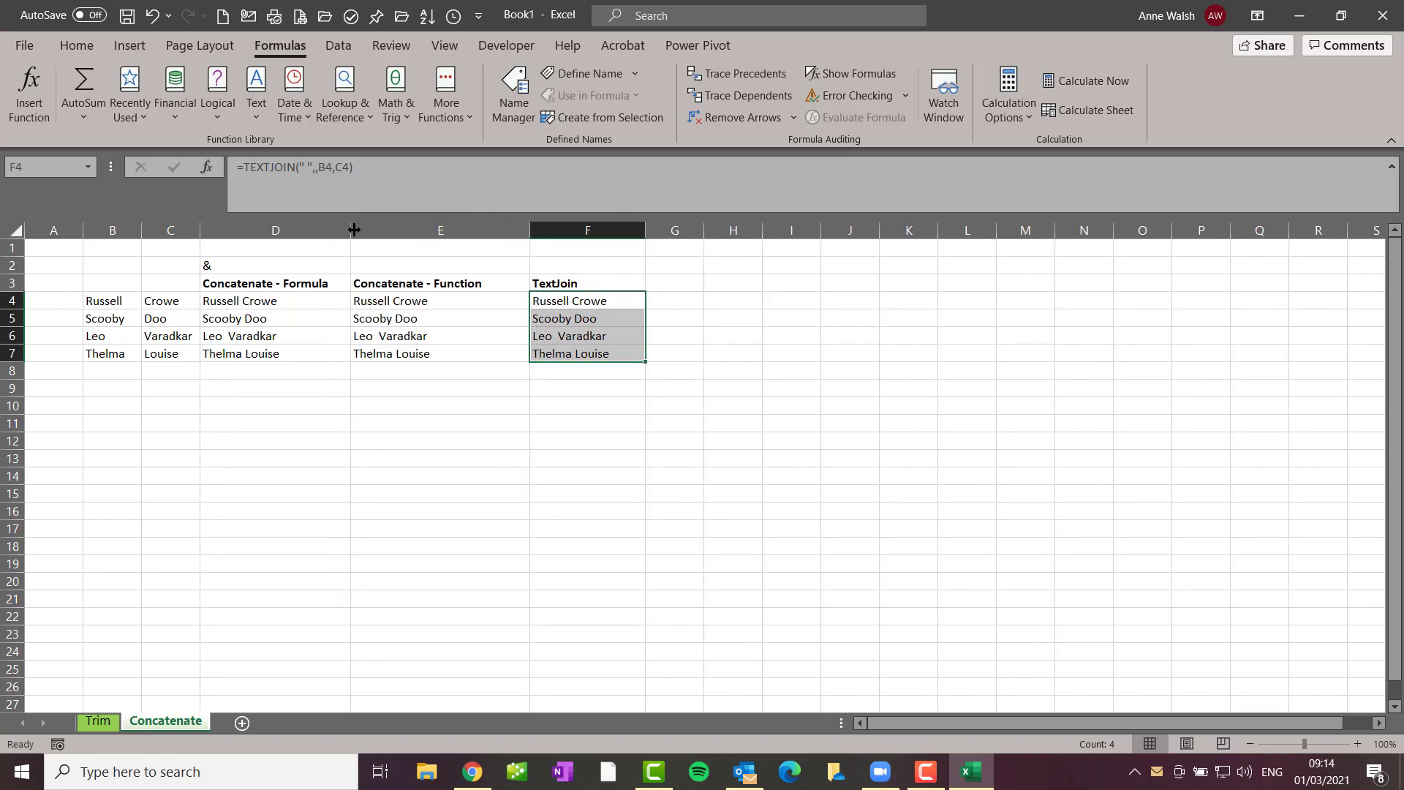